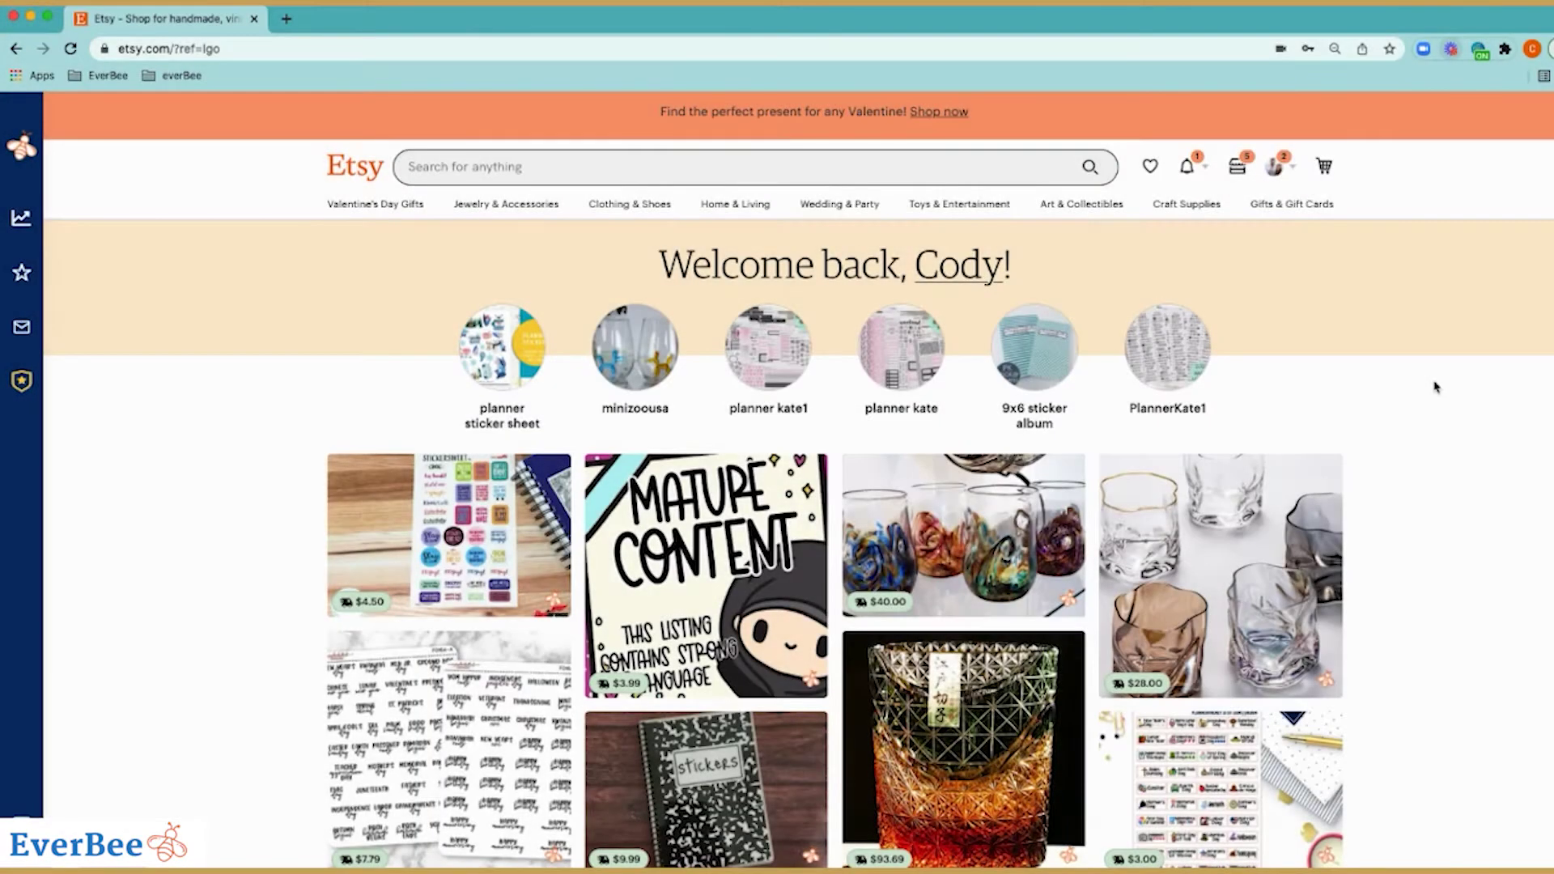
# Type 'planner' into the Etsy search bar and choose the 'planner 2022' suggestion.
pyautogui.click(518, 166)
pyautogui.write('planner')
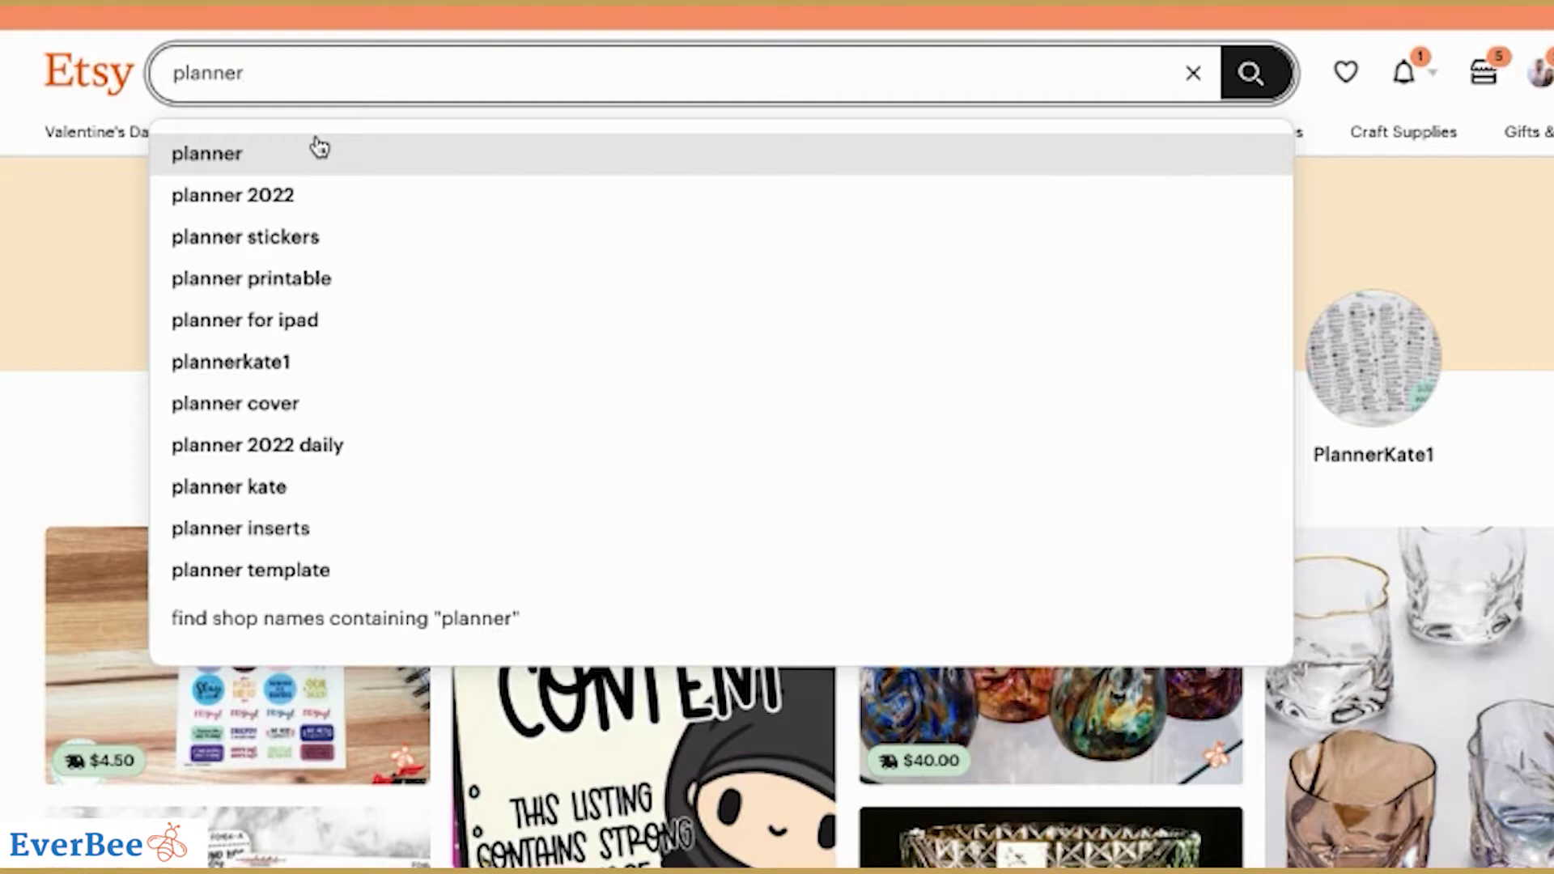
pyautogui.click(338, 198)
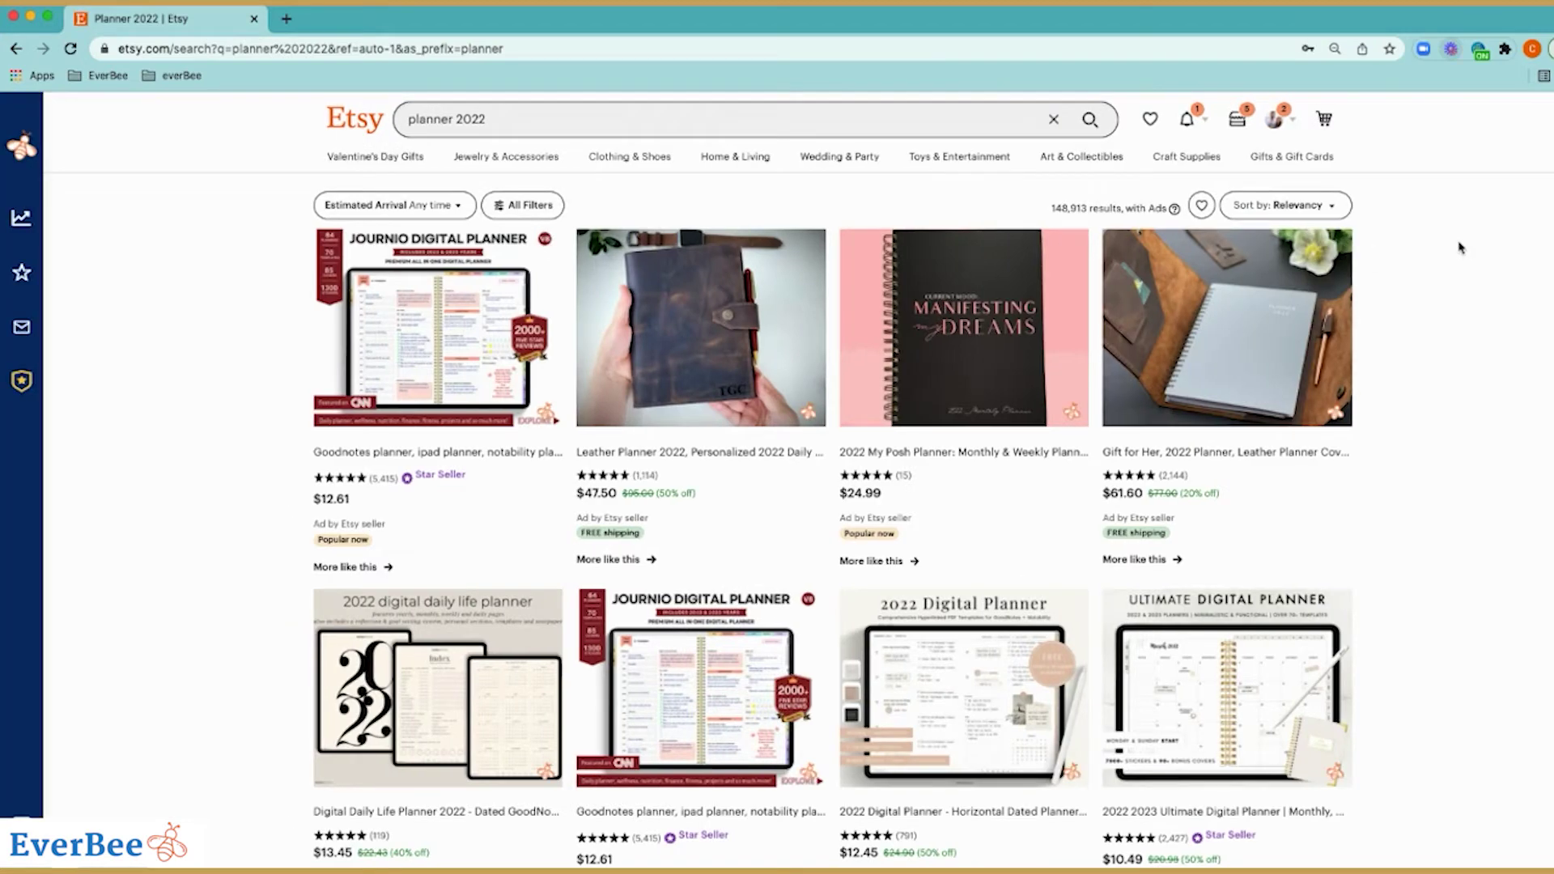
# Scroll down through the planner 2022 search results and back up.
pyautogui.scroll(-7, 1450, 297)
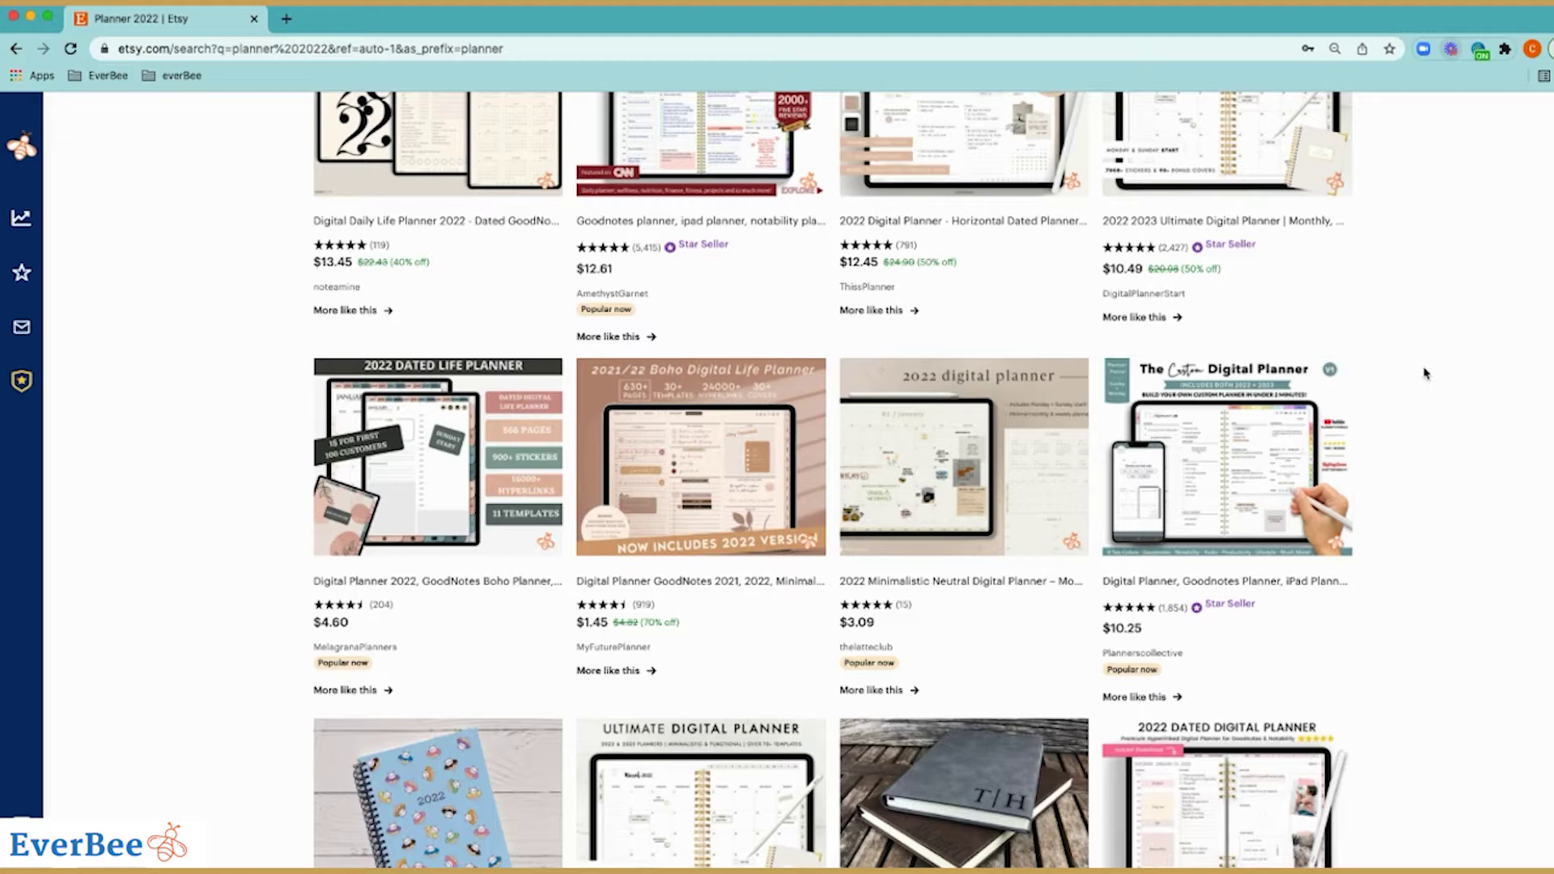
pyautogui.scroll(-3, 1413, 370)
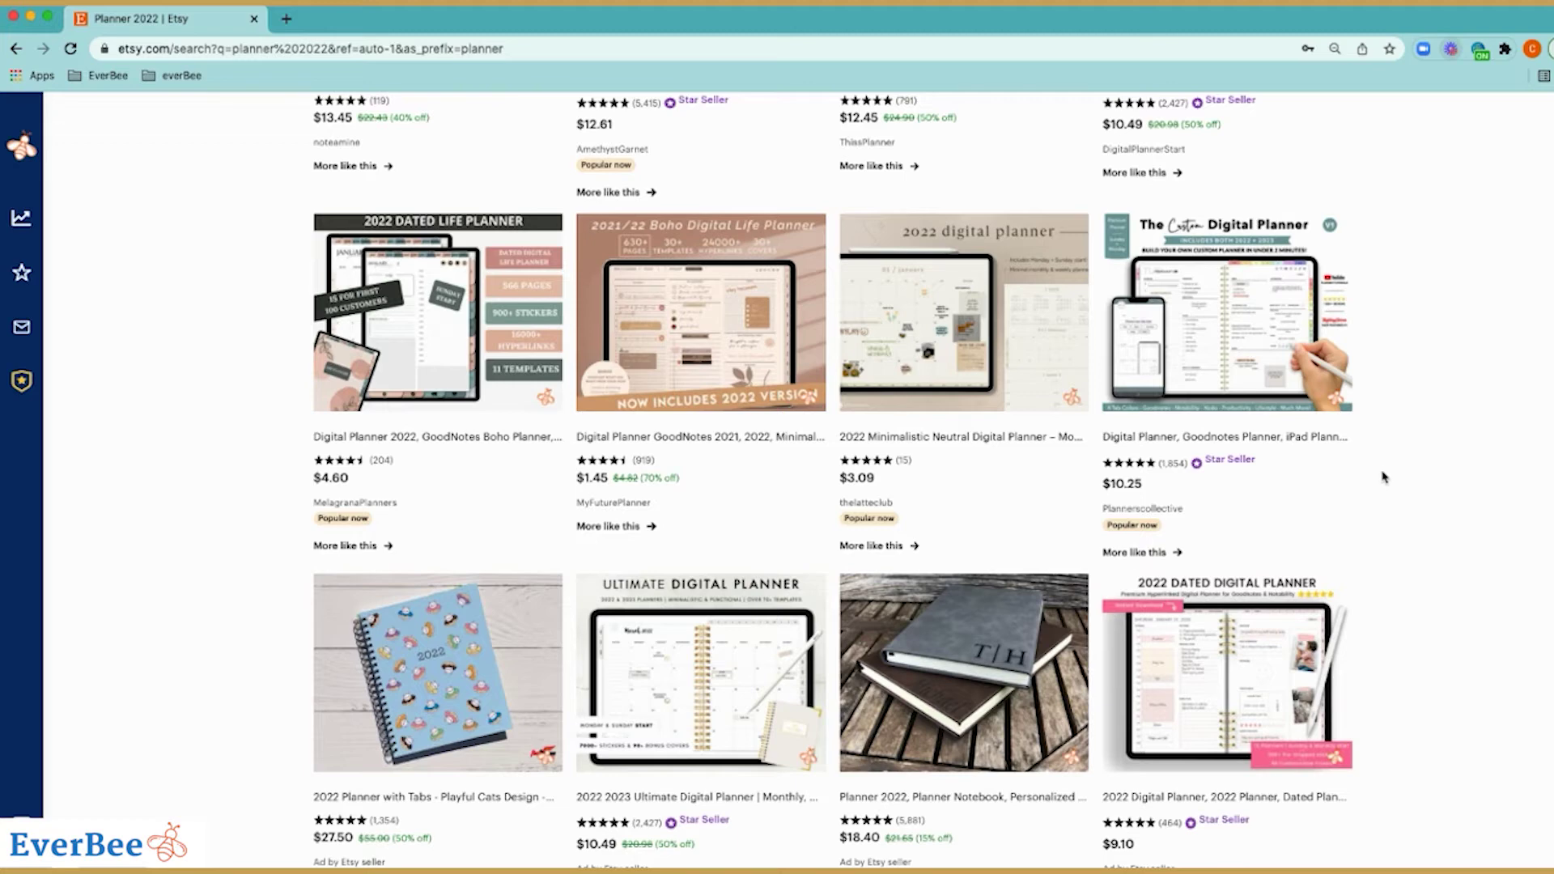
pyautogui.scroll(10, 1384, 478)
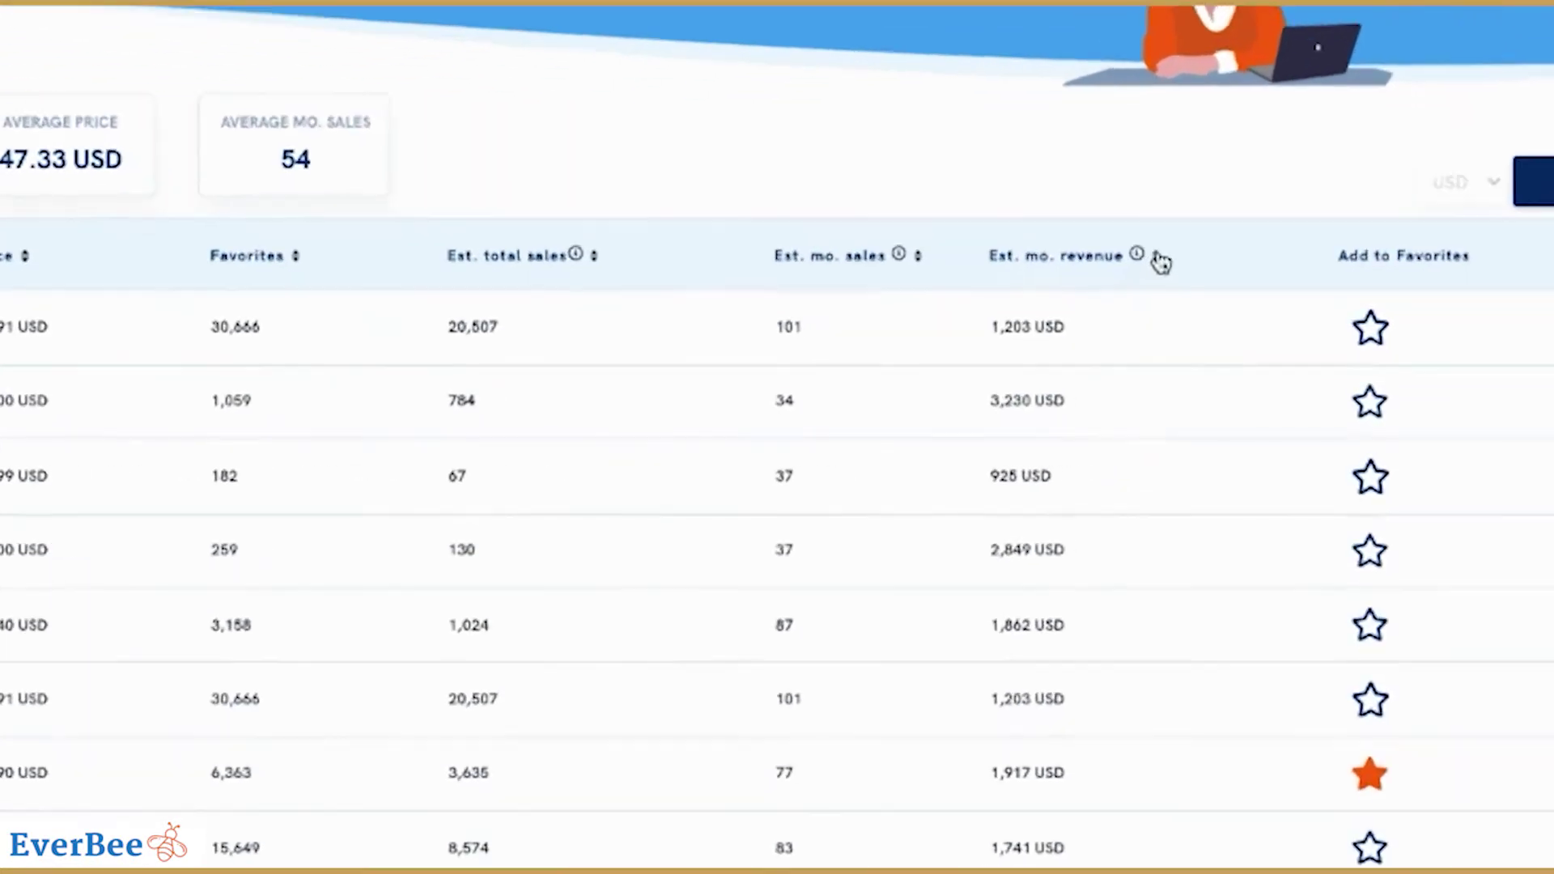
# Sort listings by estimated monthly revenue and expand the Daily Planner 'One Day At A Time' details.
pyautogui.click(1247, 328)
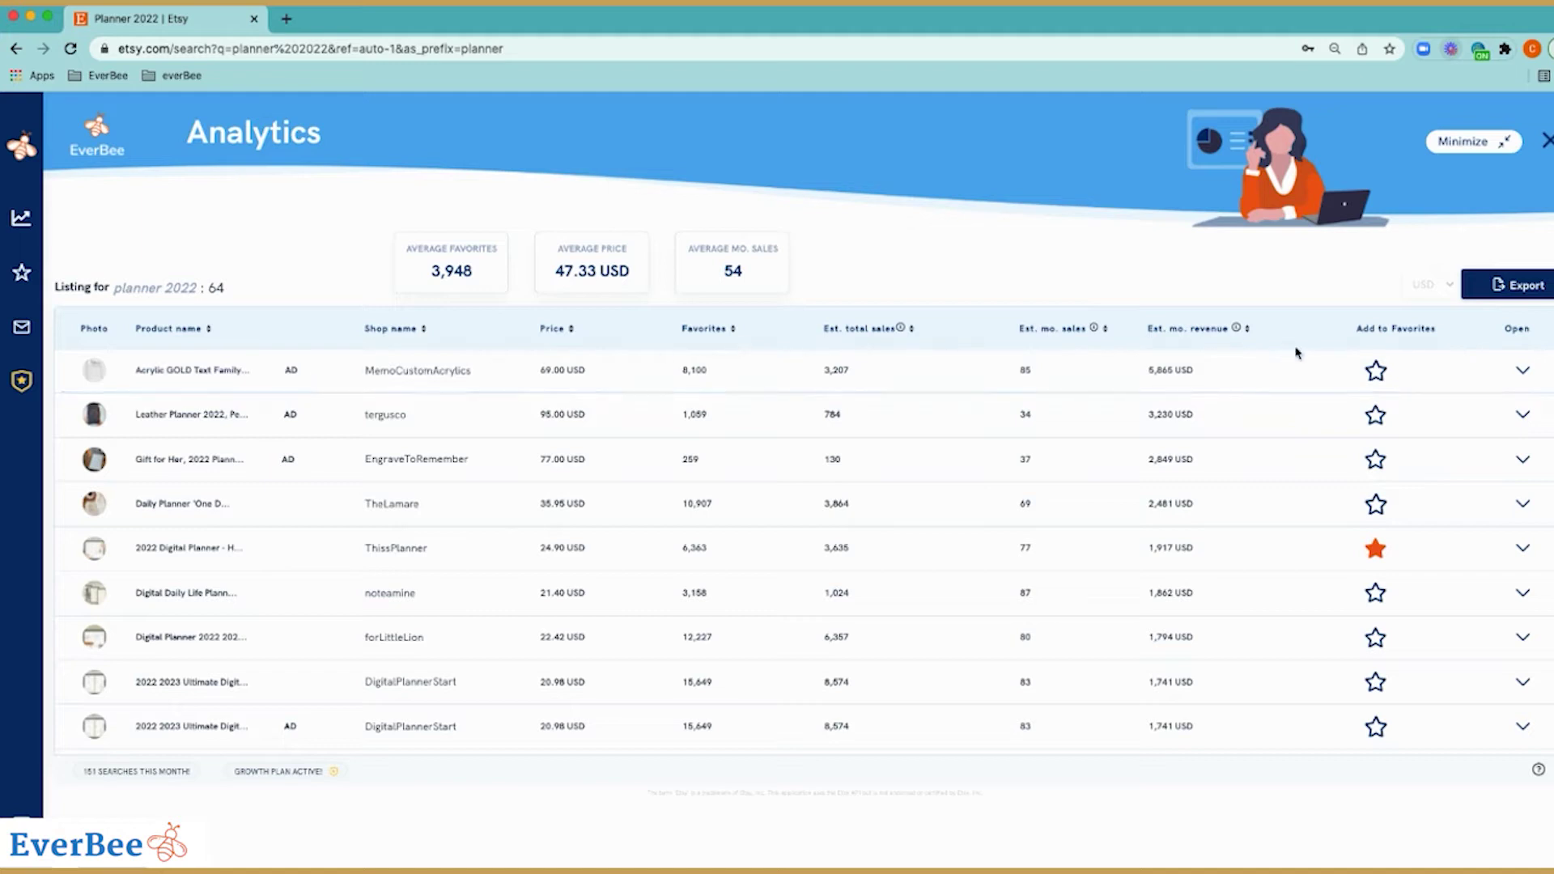
pyautogui.click(1522, 371)
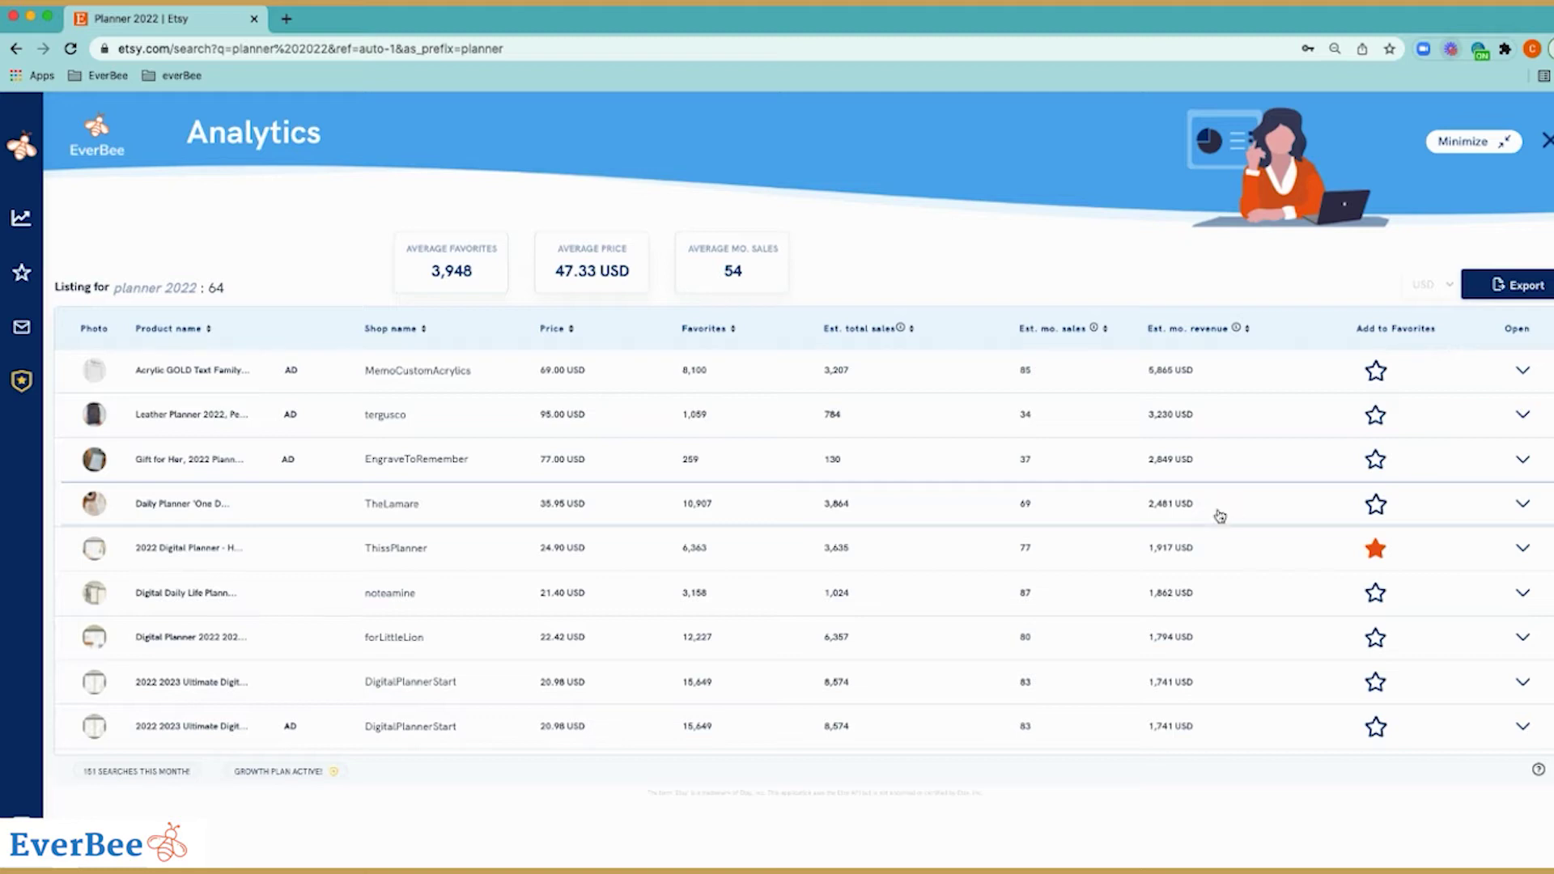
pyautogui.click(1522, 506)
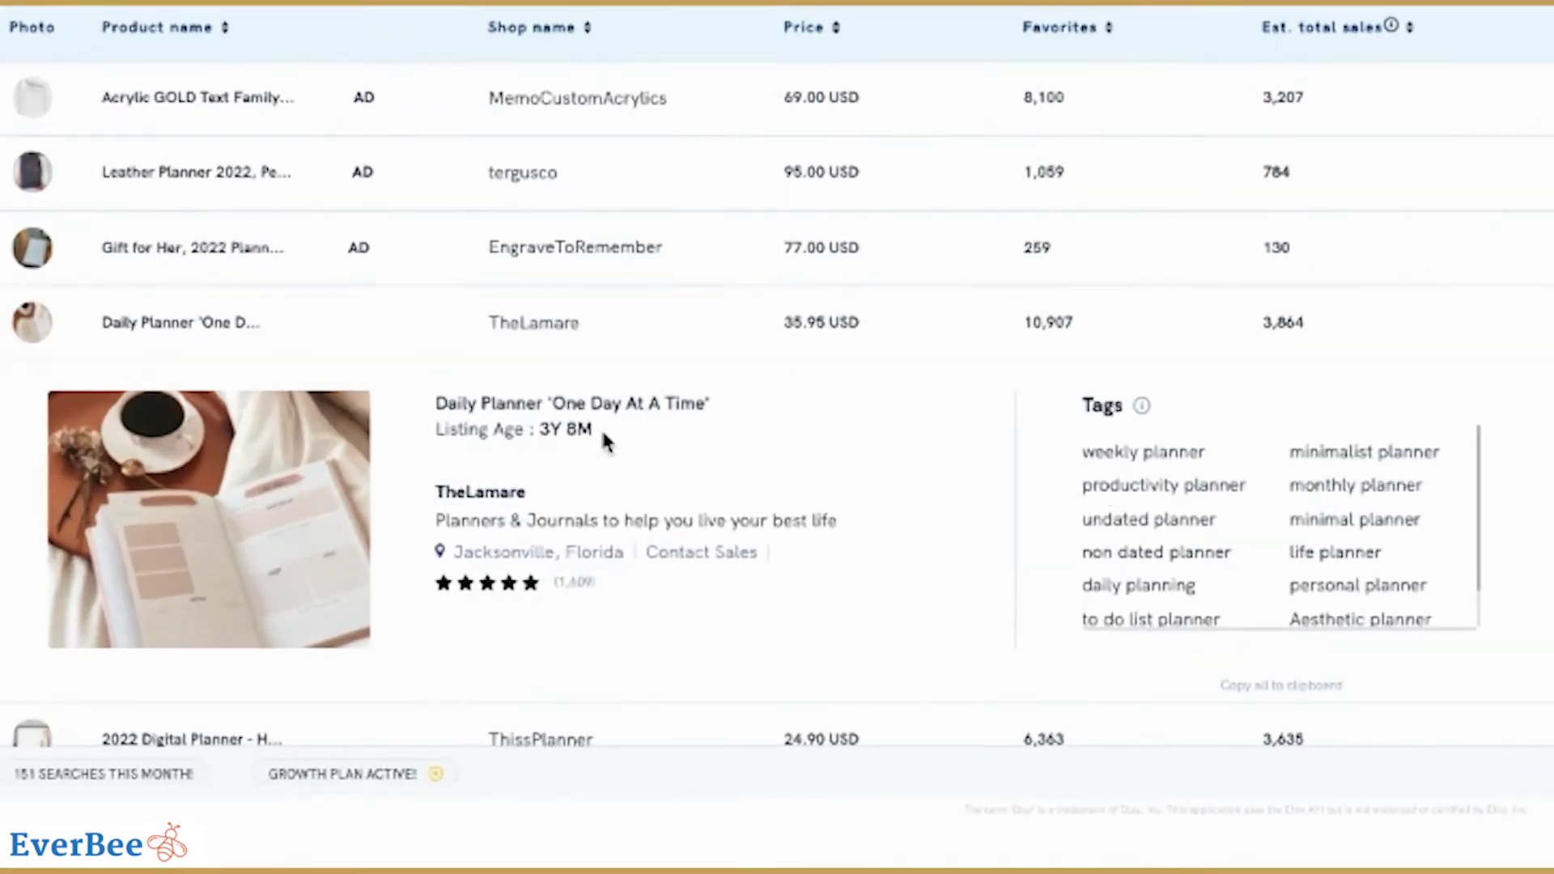
# Highlight the Daily Planner's 3Y 8M listing age and open that listing on Etsy.
pyautogui.moveTo(429, 567); pyautogui.dragTo(334, 567)
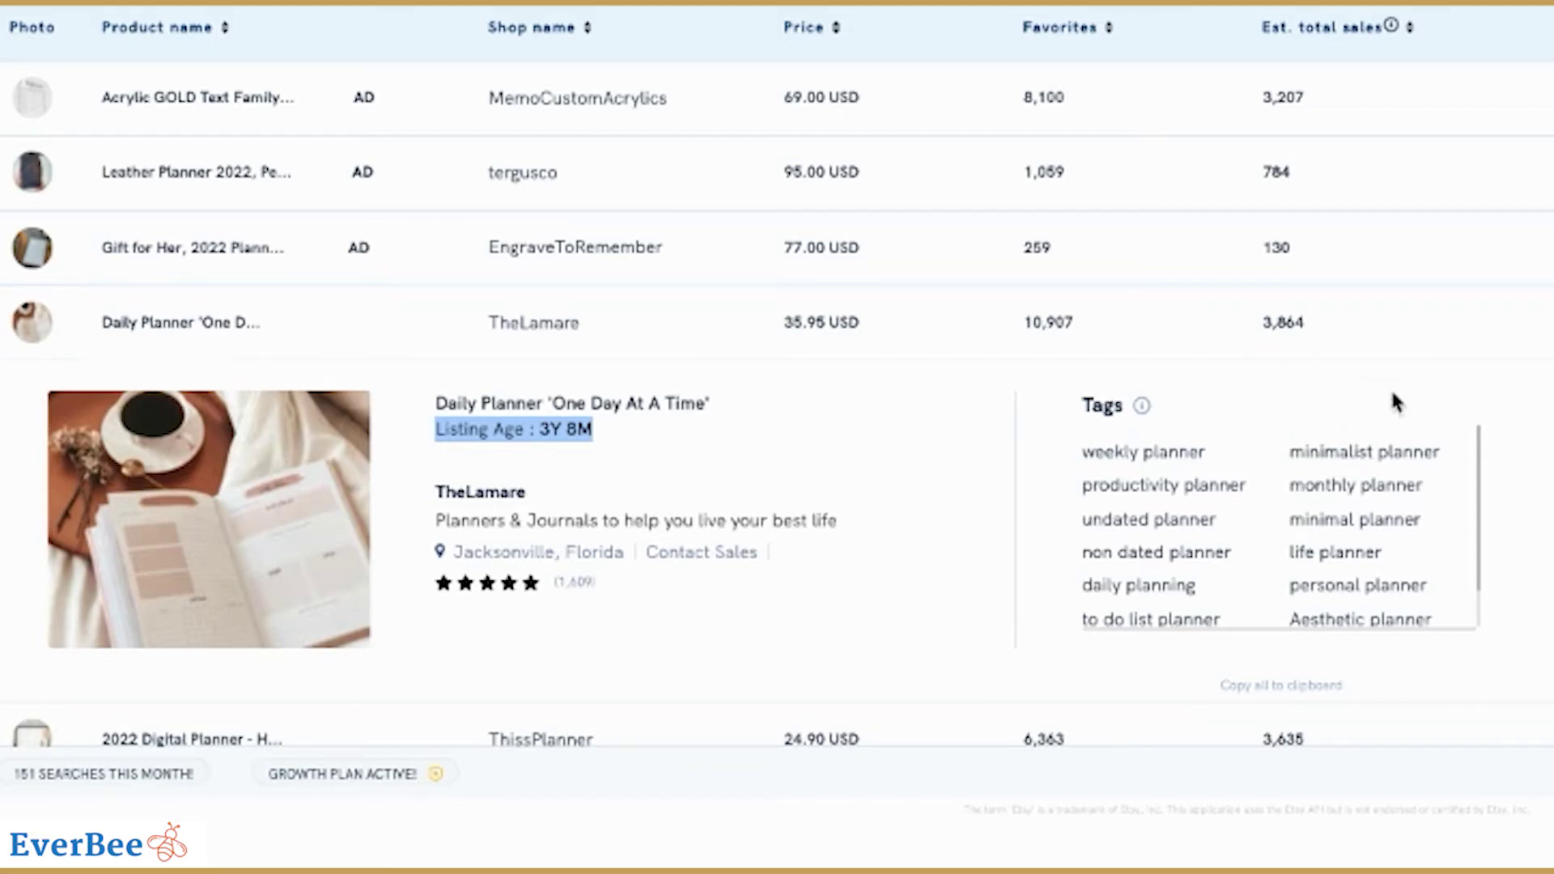
pyautogui.click(590, 403)
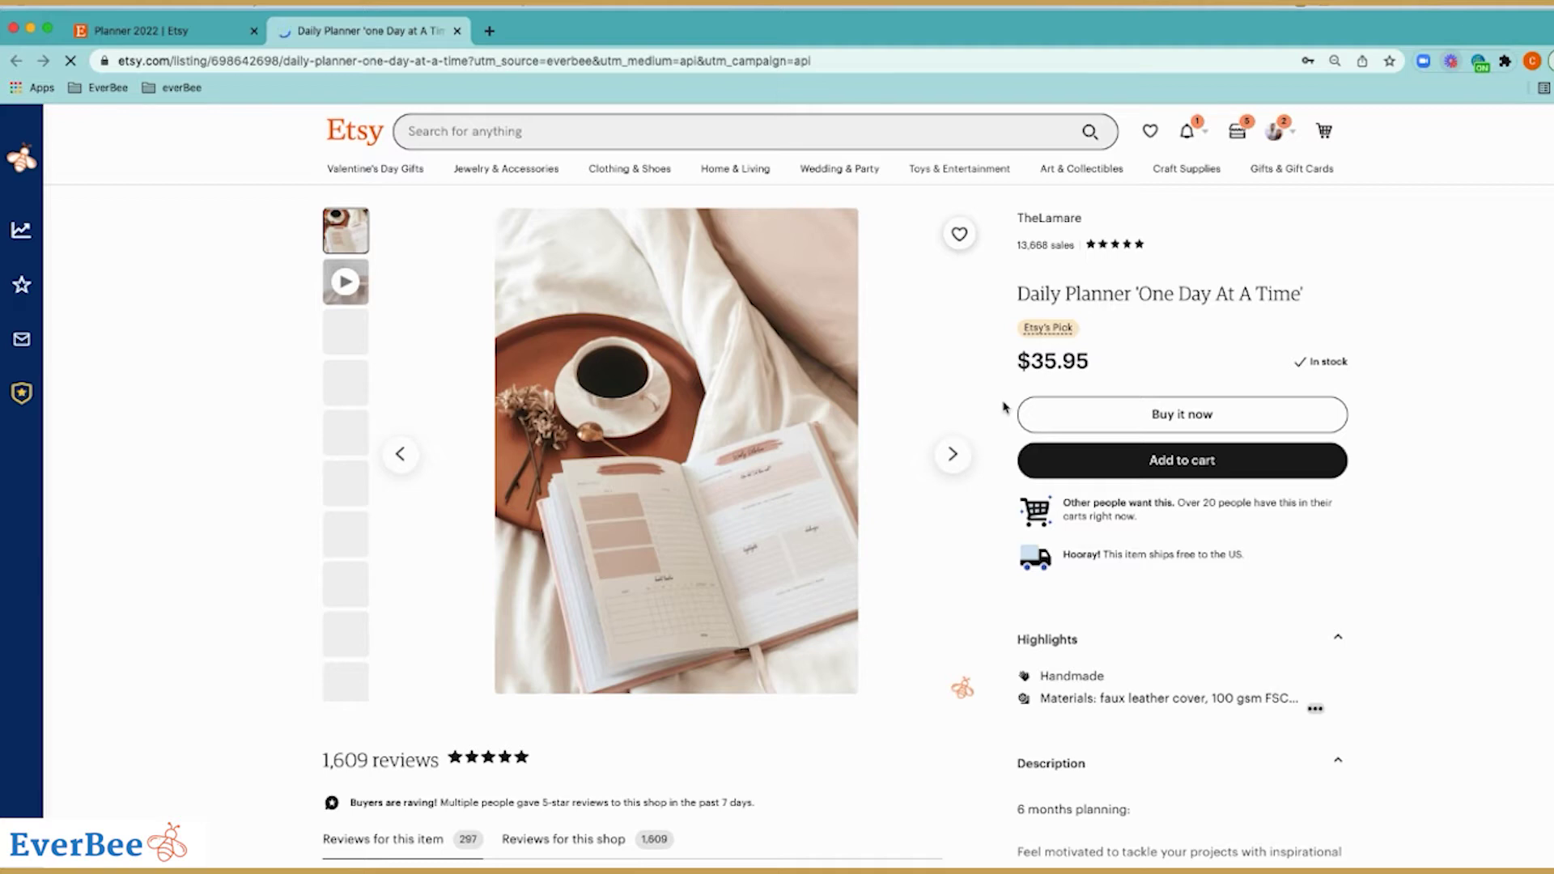
# Play the Daily Planner listing's product video.
pyautogui.click(346, 282)
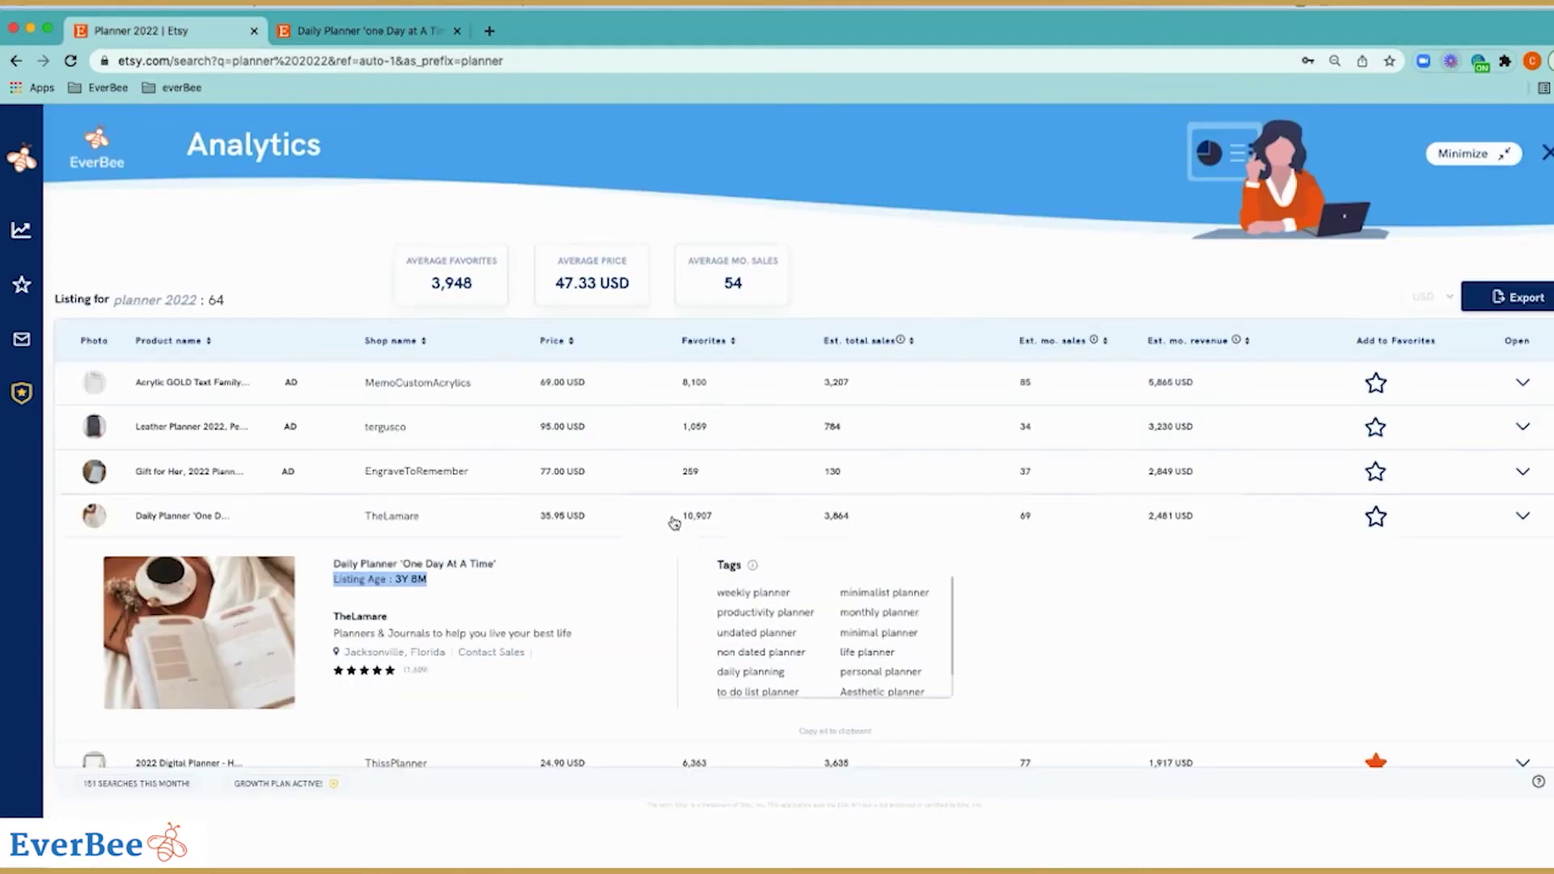
# Collapse the Daily Planner details, expand the 2022 Digital Planner row, and highlight its 1Y 5M age.
pyautogui.click(1520, 517)
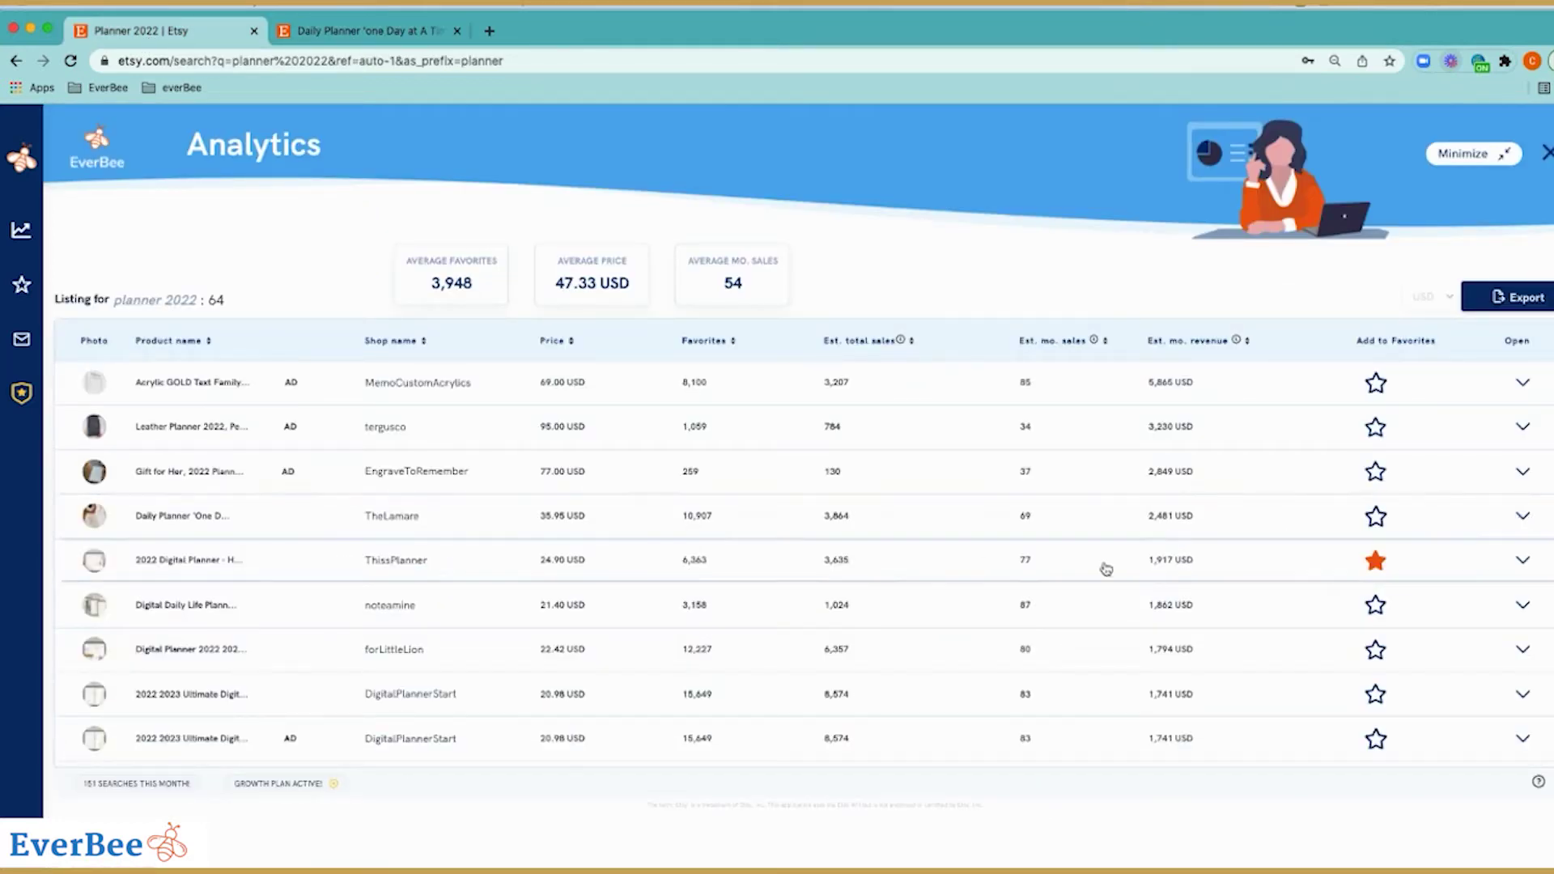
pyautogui.click(1523, 565)
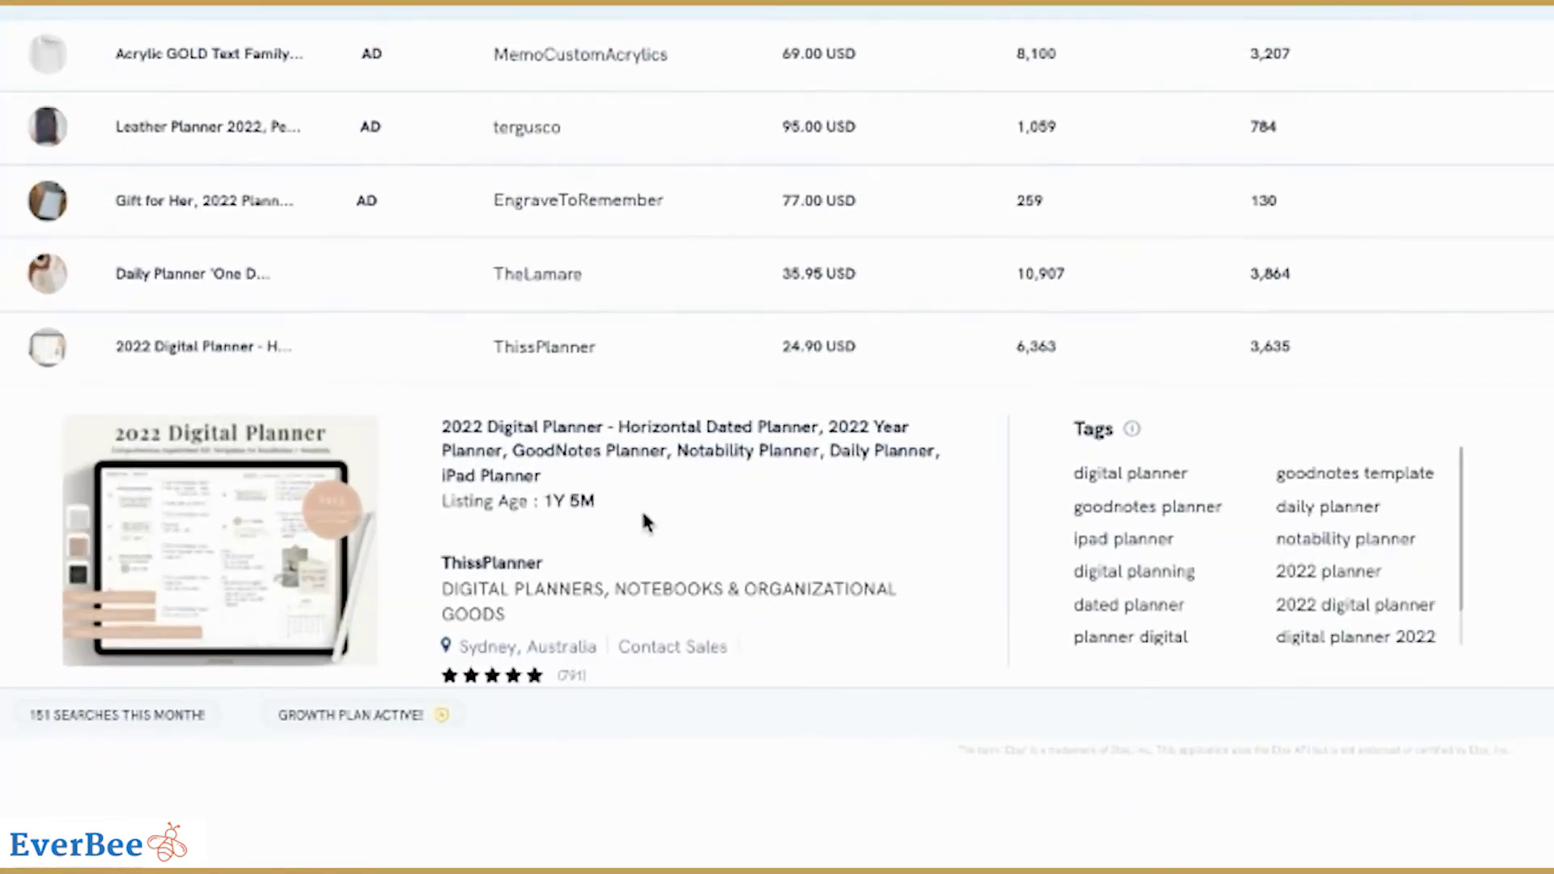
pyautogui.moveTo(648, 522); pyautogui.dragTo(444, 502)
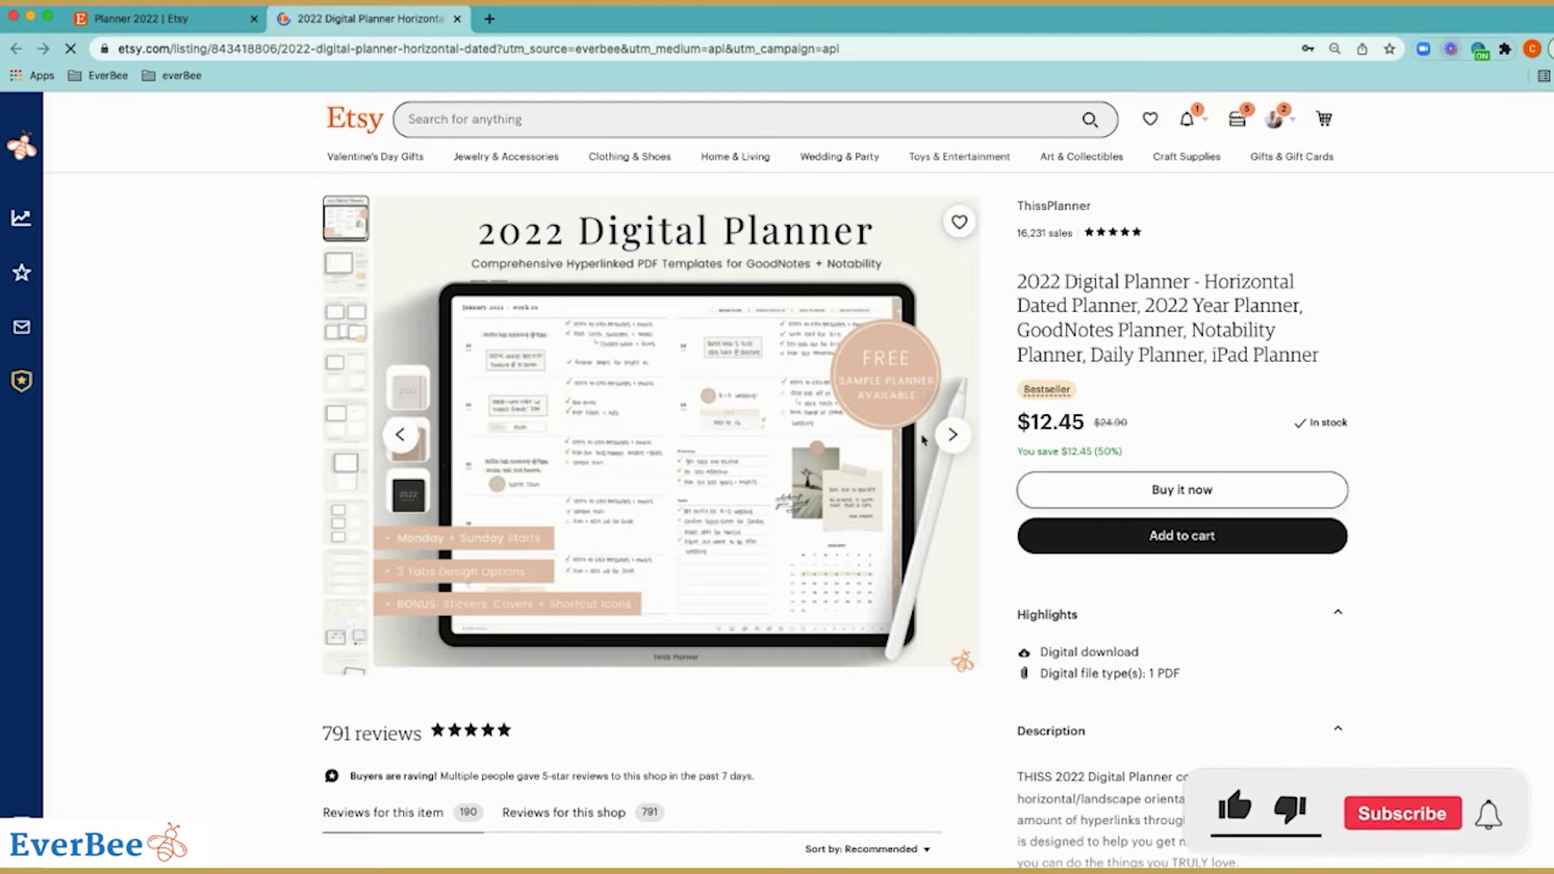
# Highlight the $12.45 price, scroll to EverBee's individual analytics, and return to the results tab.
pyautogui.moveTo(1085, 422); pyautogui.dragTo(1022, 427)
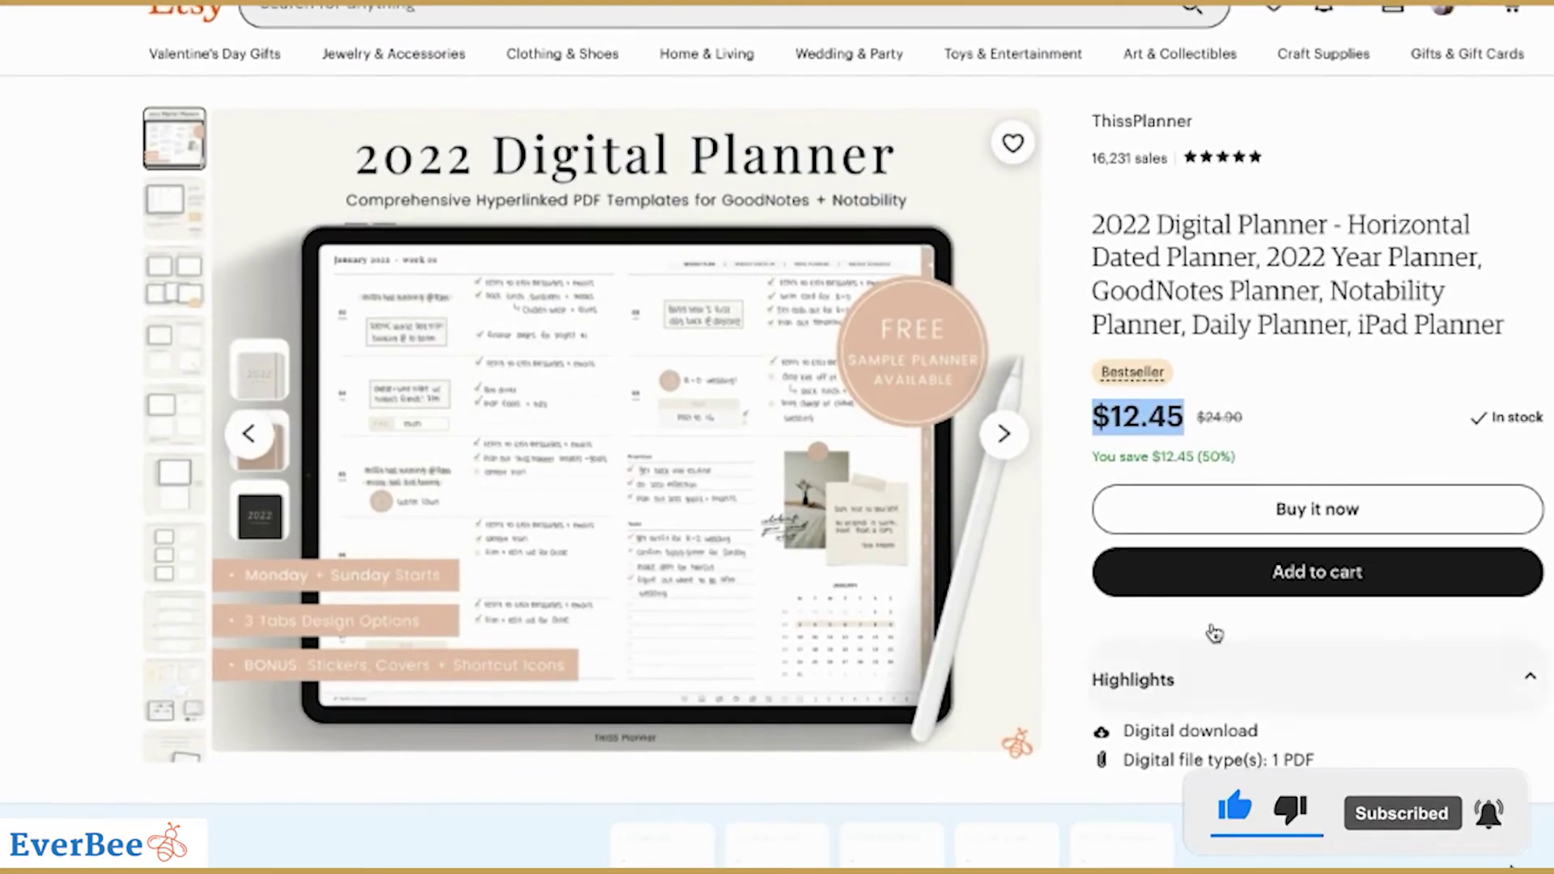
pyautogui.scroll(-2, 1214, 634)
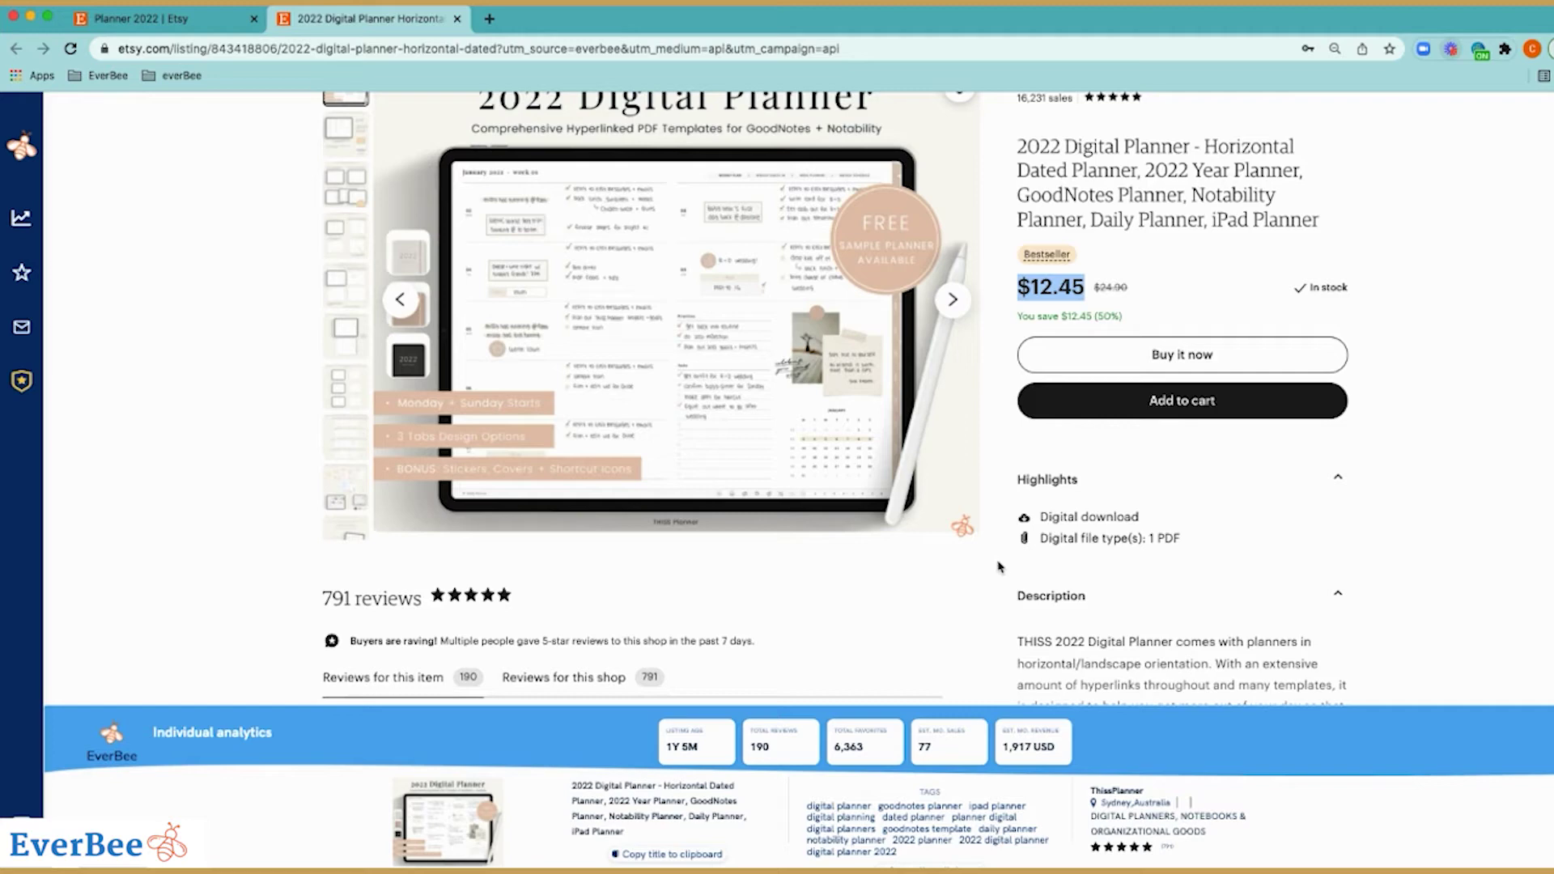
pyautogui.hotkey('ctrl', 'shift', 'Tab')
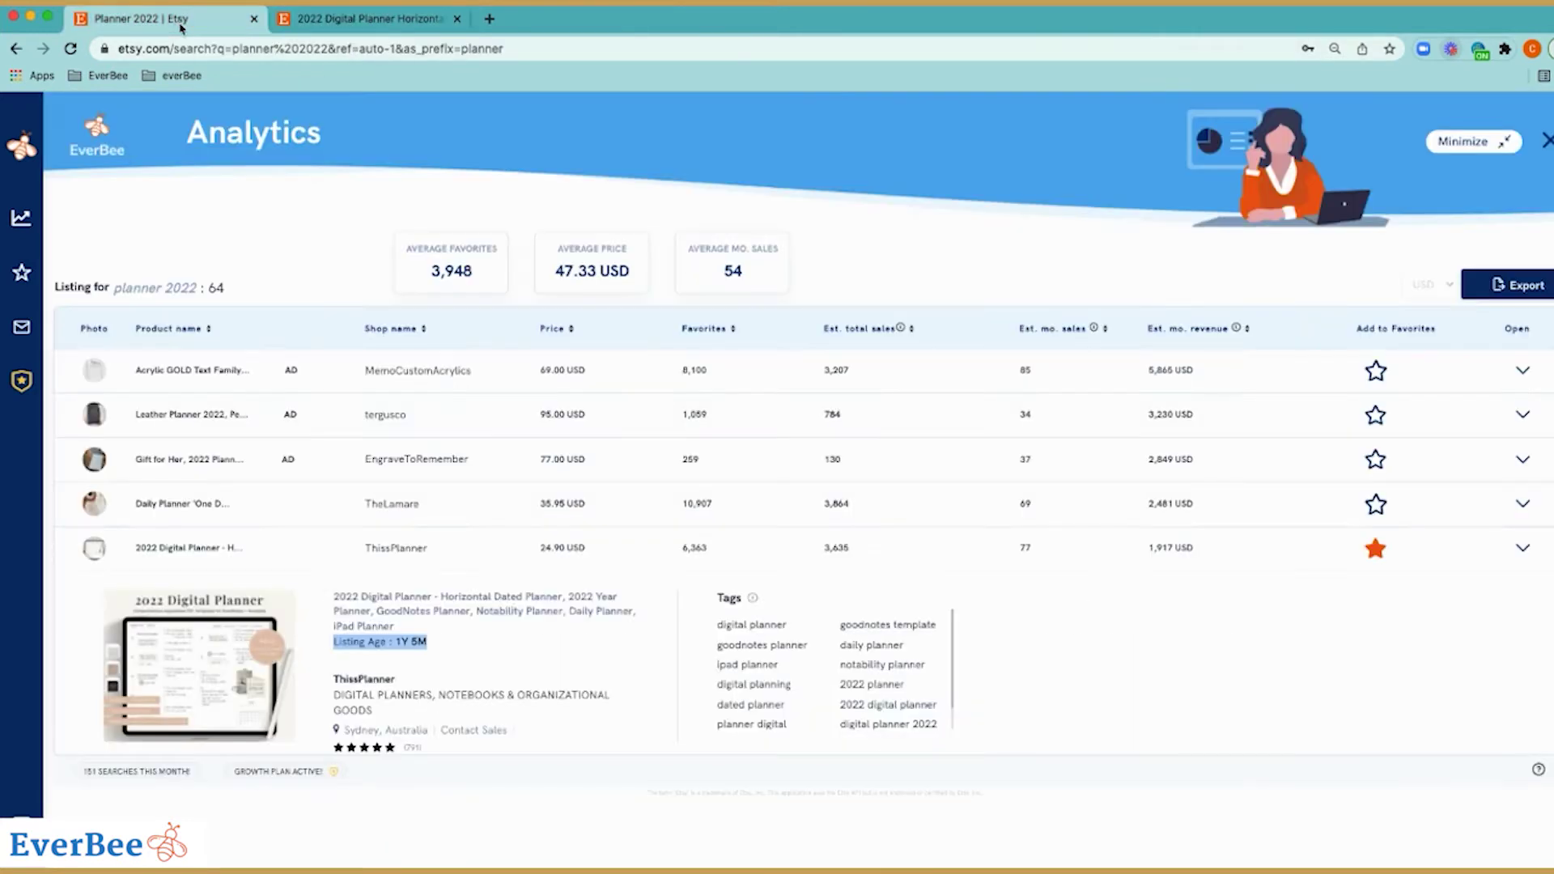
# Collapse the 2022 Digital Planner, expand the Digital Daily Life Planner, then collapse the noteamine row.
pyautogui.click(1521, 548)
pyautogui.scroll(-1, 1212, 510)
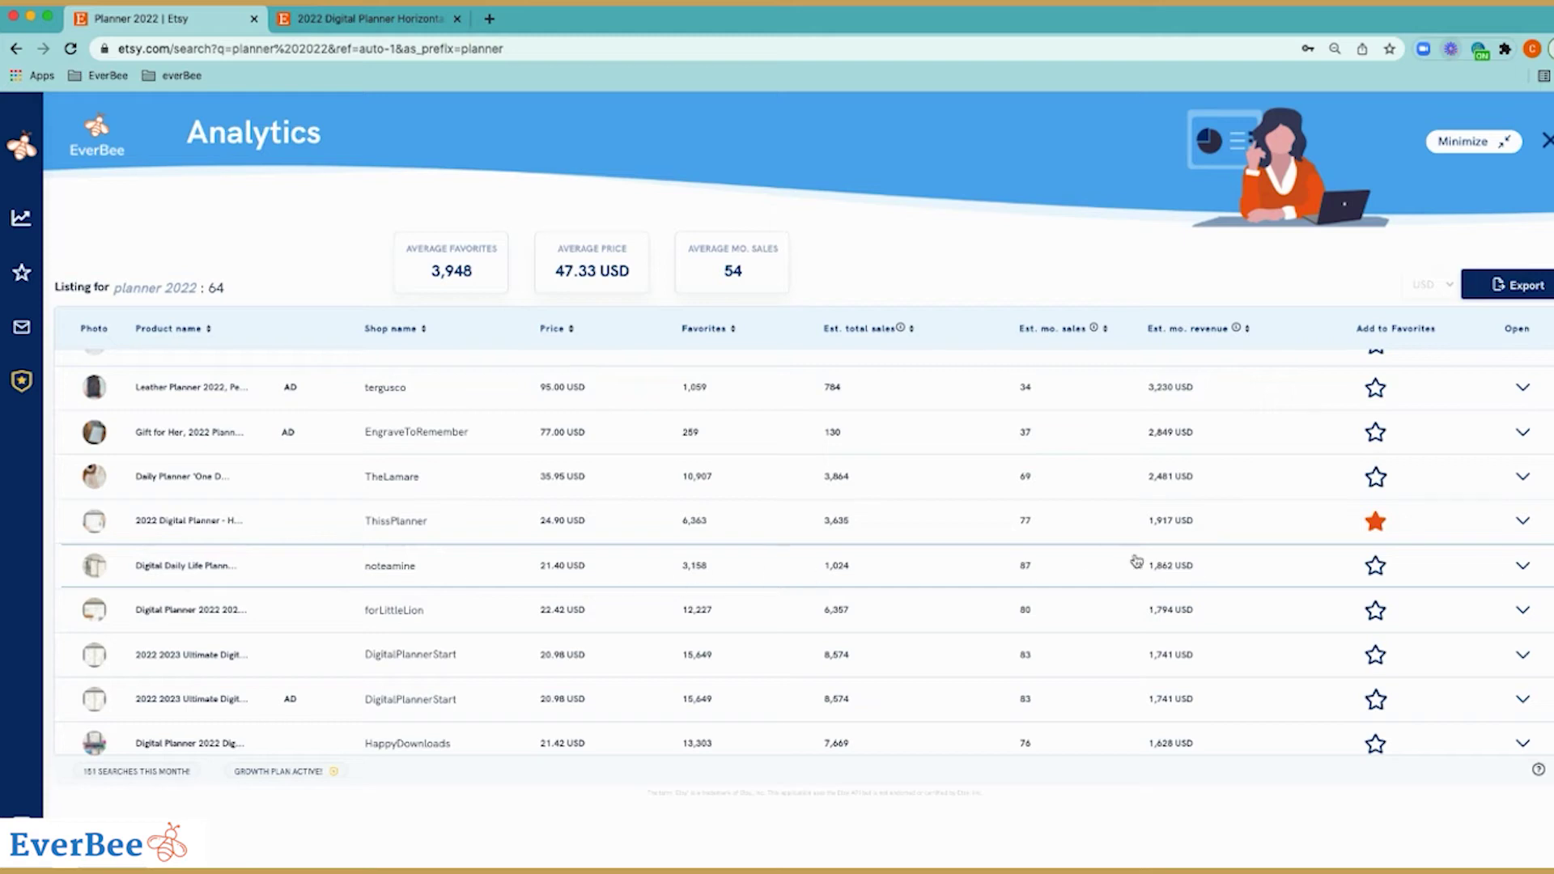
pyautogui.click(1529, 573)
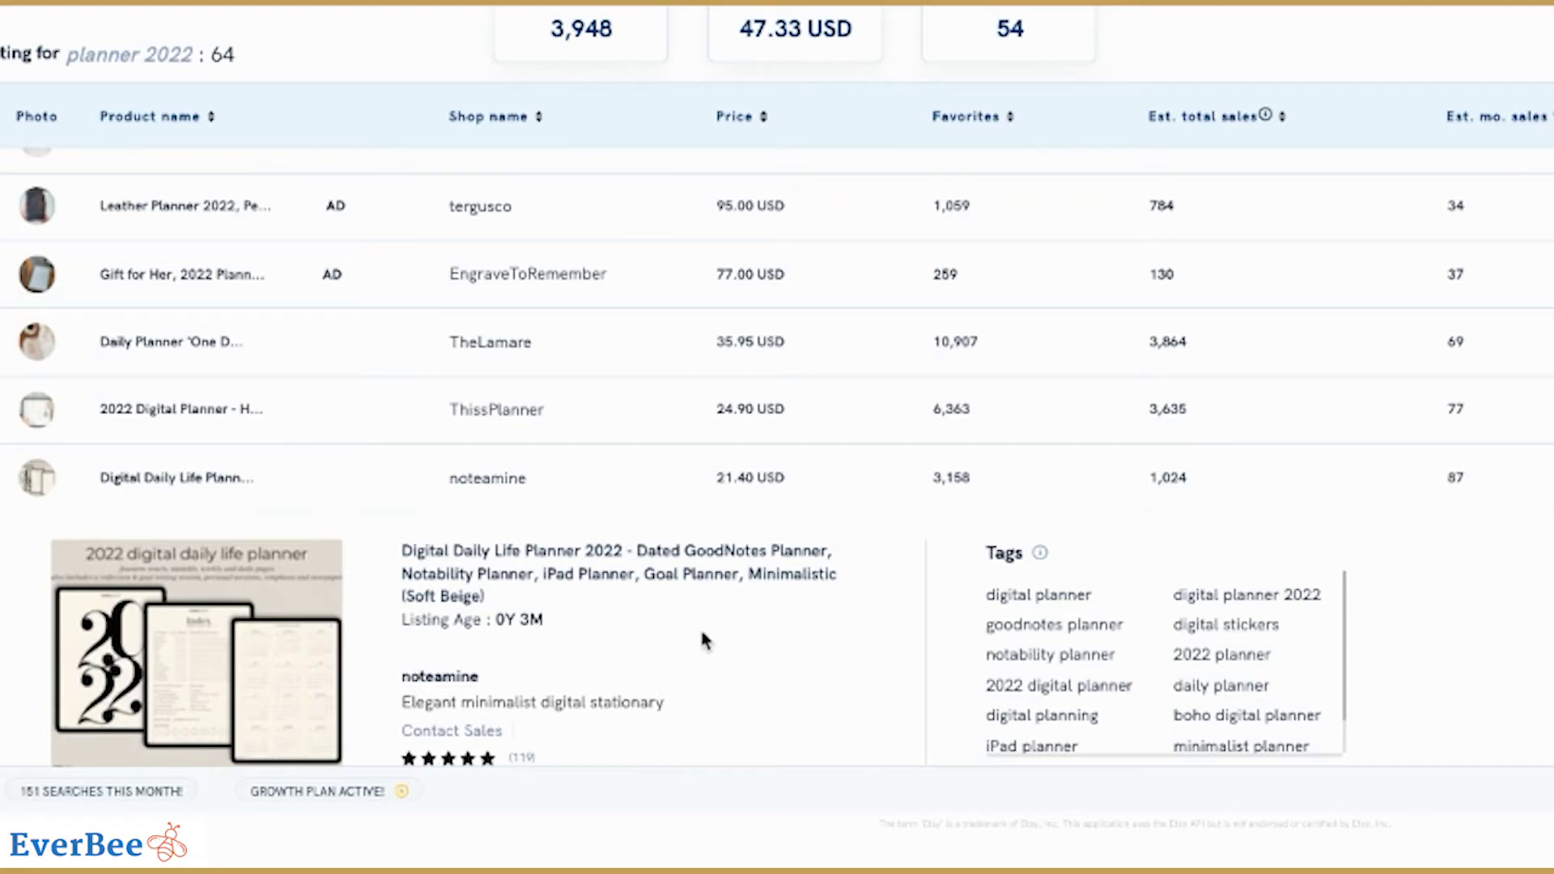
pyautogui.click(1550, 511)
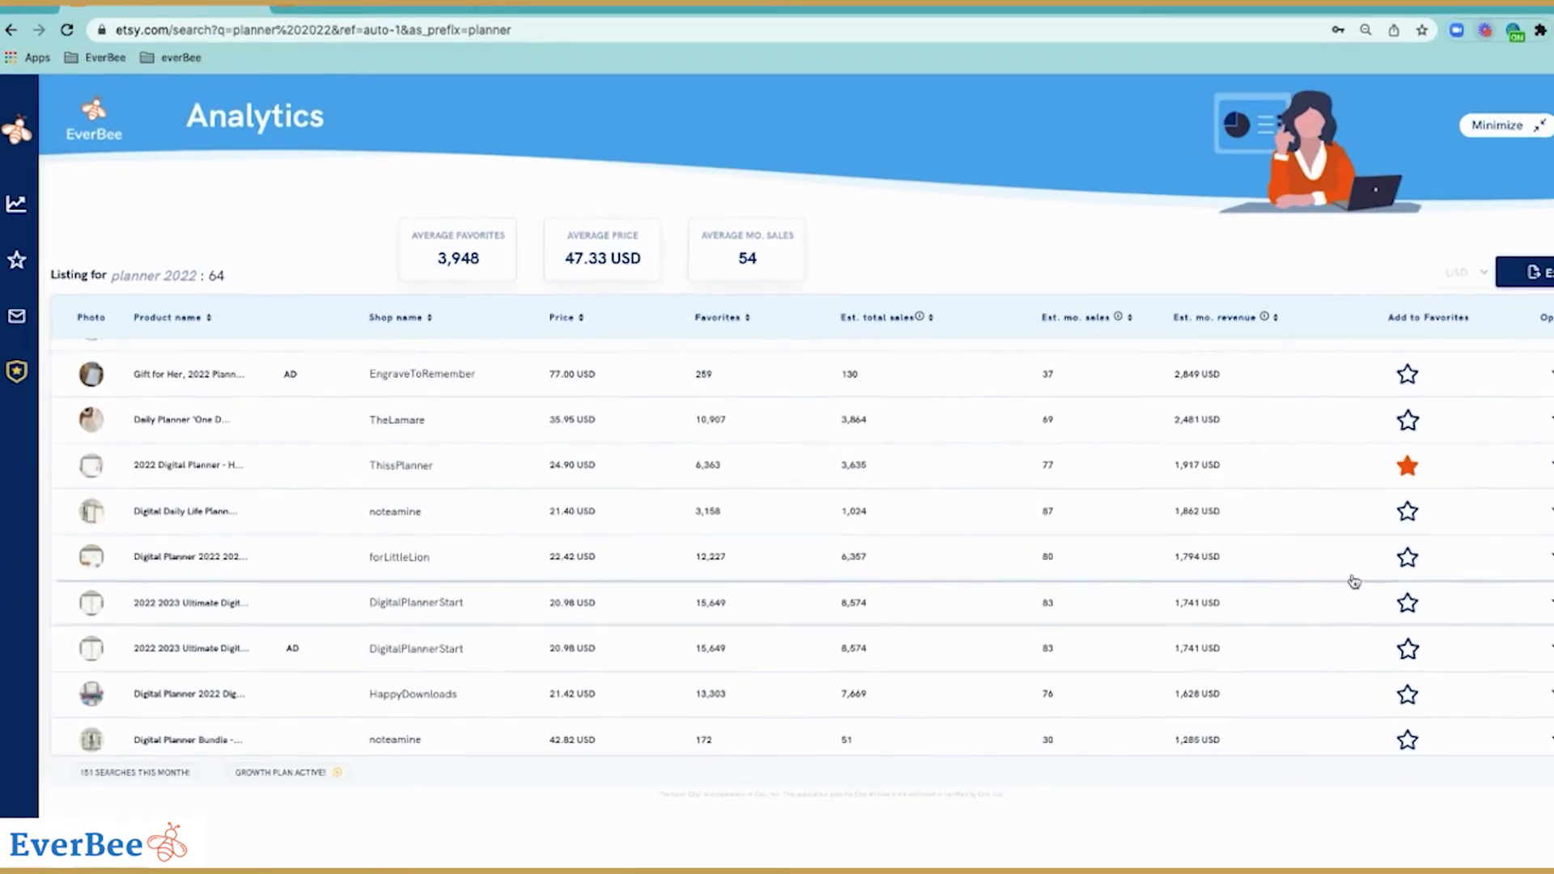
pyautogui.scroll(-3, 1444, 578)
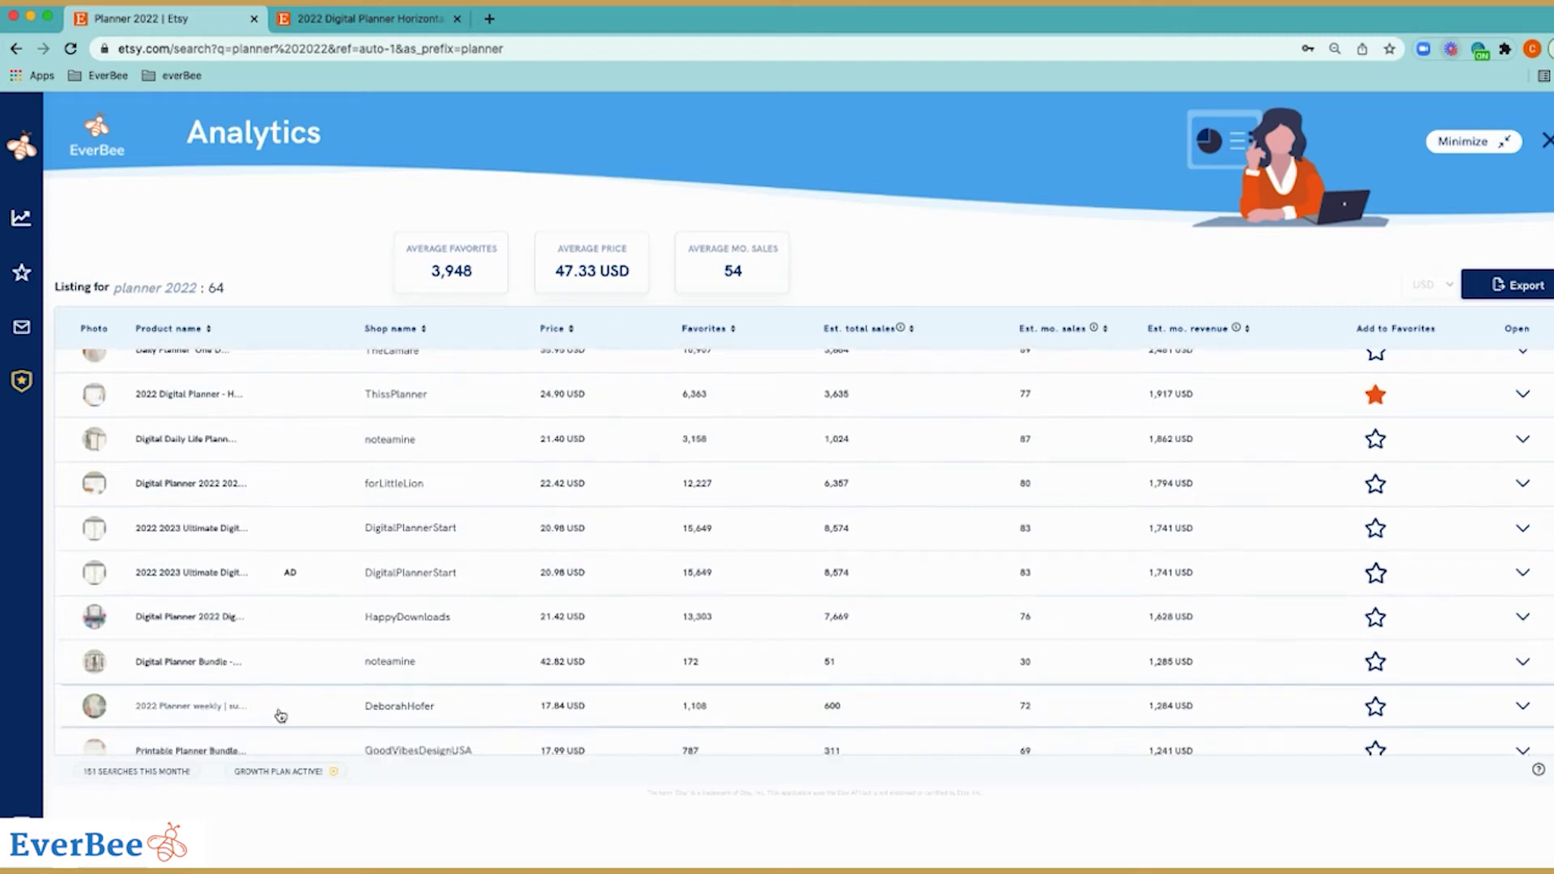
pyautogui.scroll(-1, 280, 715)
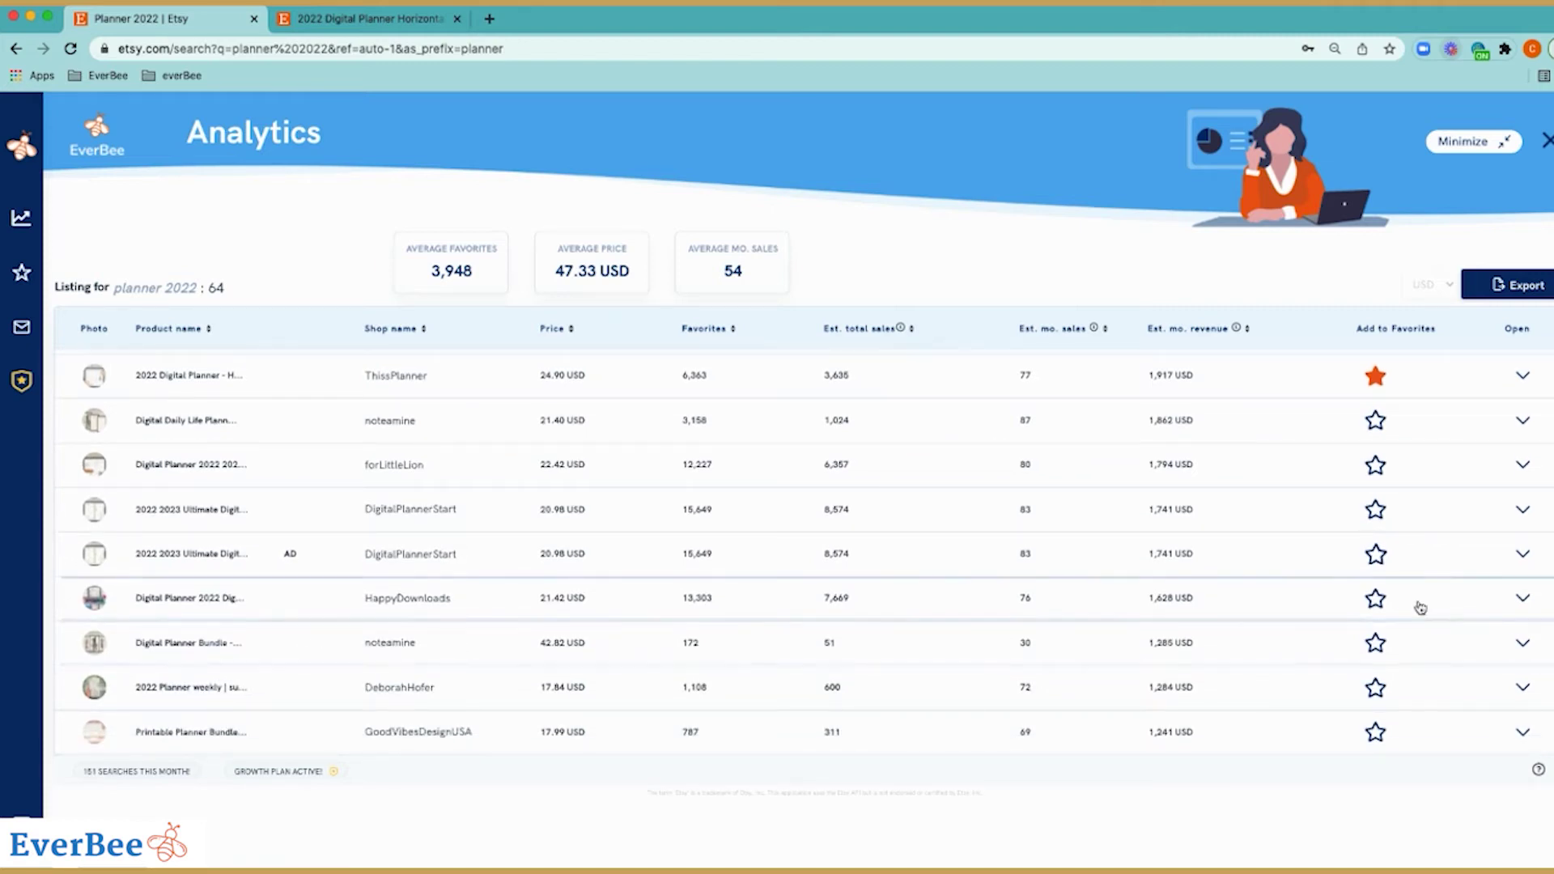
pyautogui.click(1206, 641)
pyautogui.scroll(-3, 642, 556)
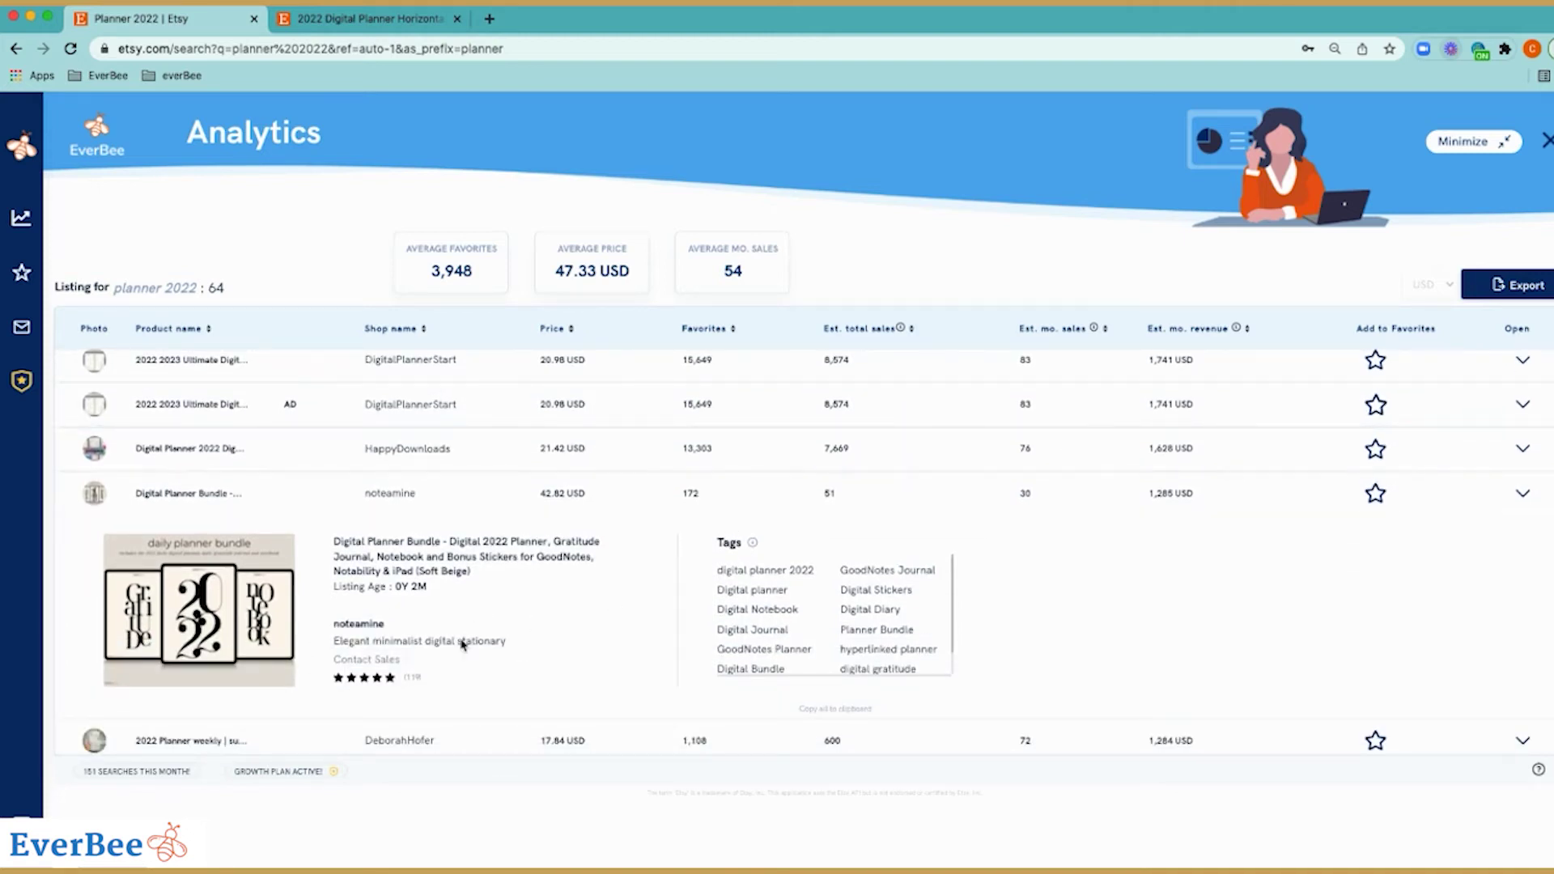
pyautogui.scroll(3, 455, 510)
pyautogui.scroll(-3, 445, 424)
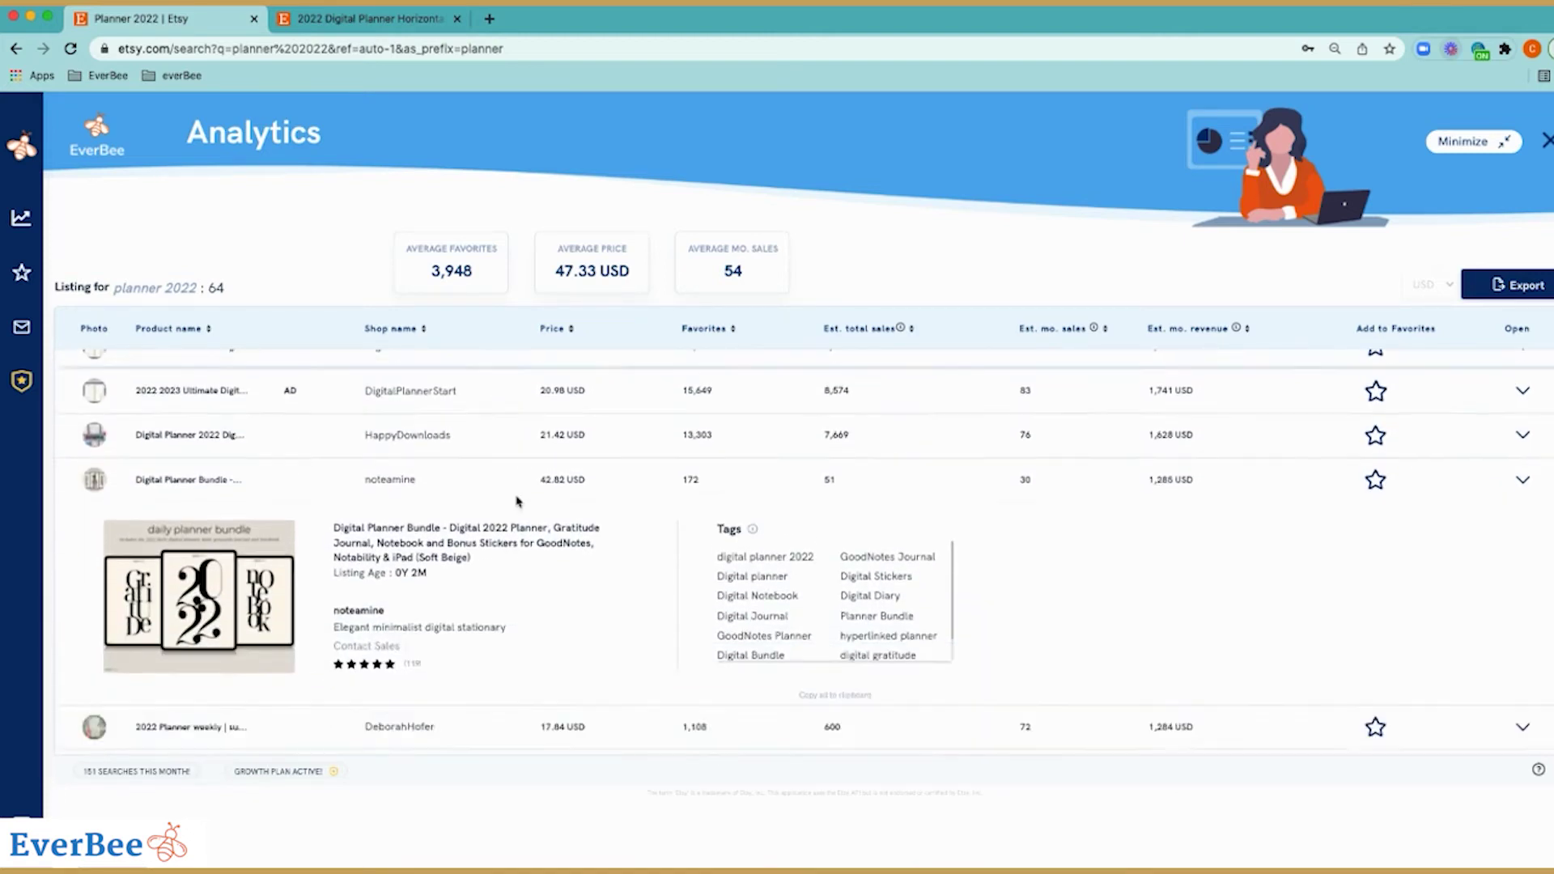
pyautogui.scroll(-1, 485, 527)
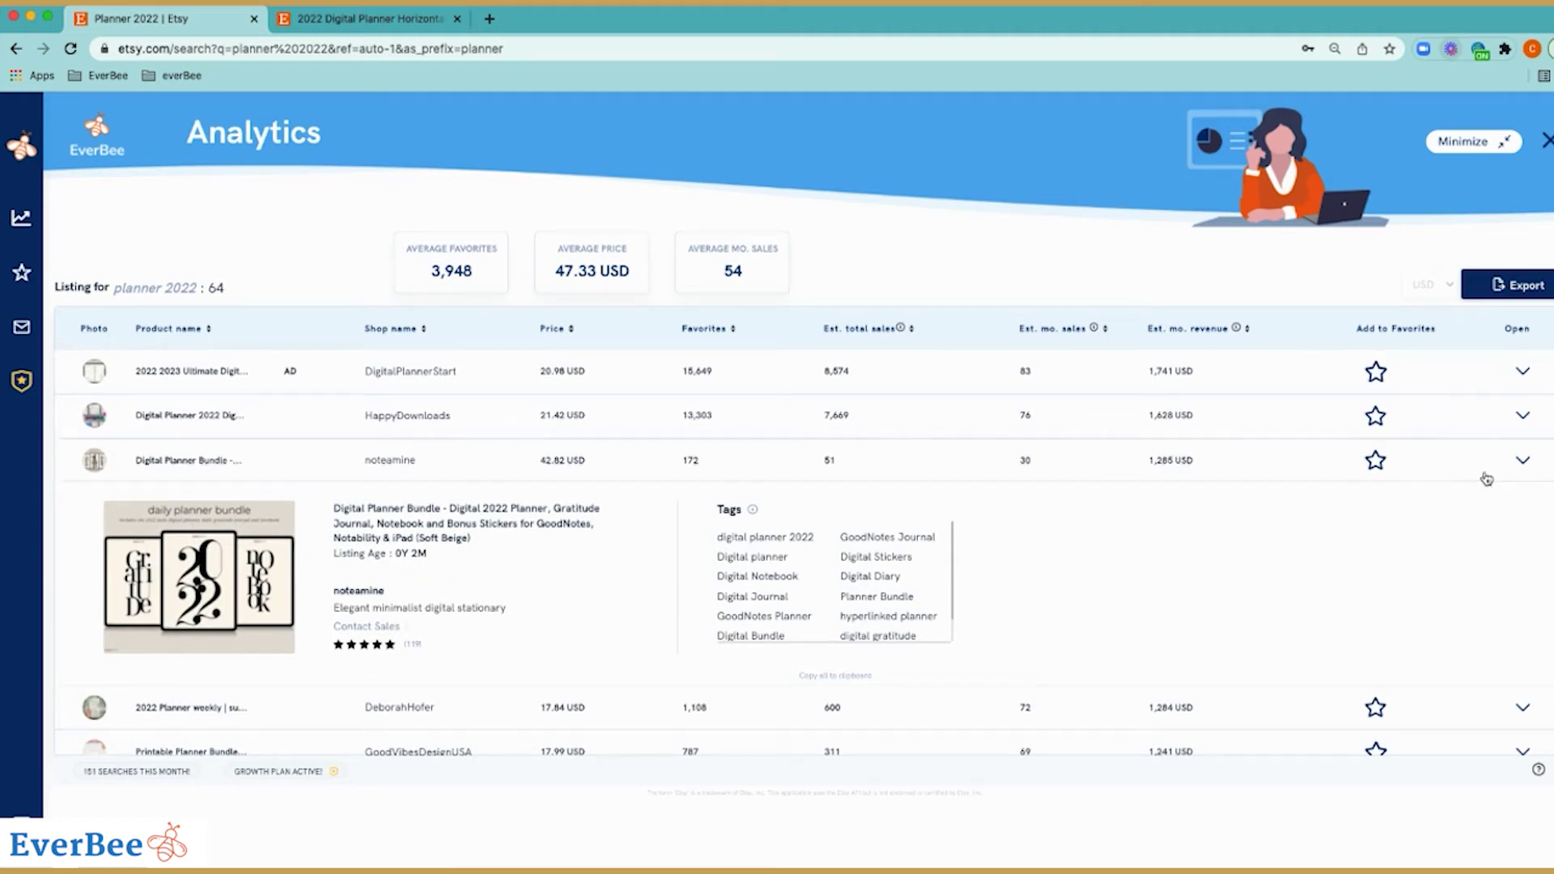
pyautogui.click(1522, 460)
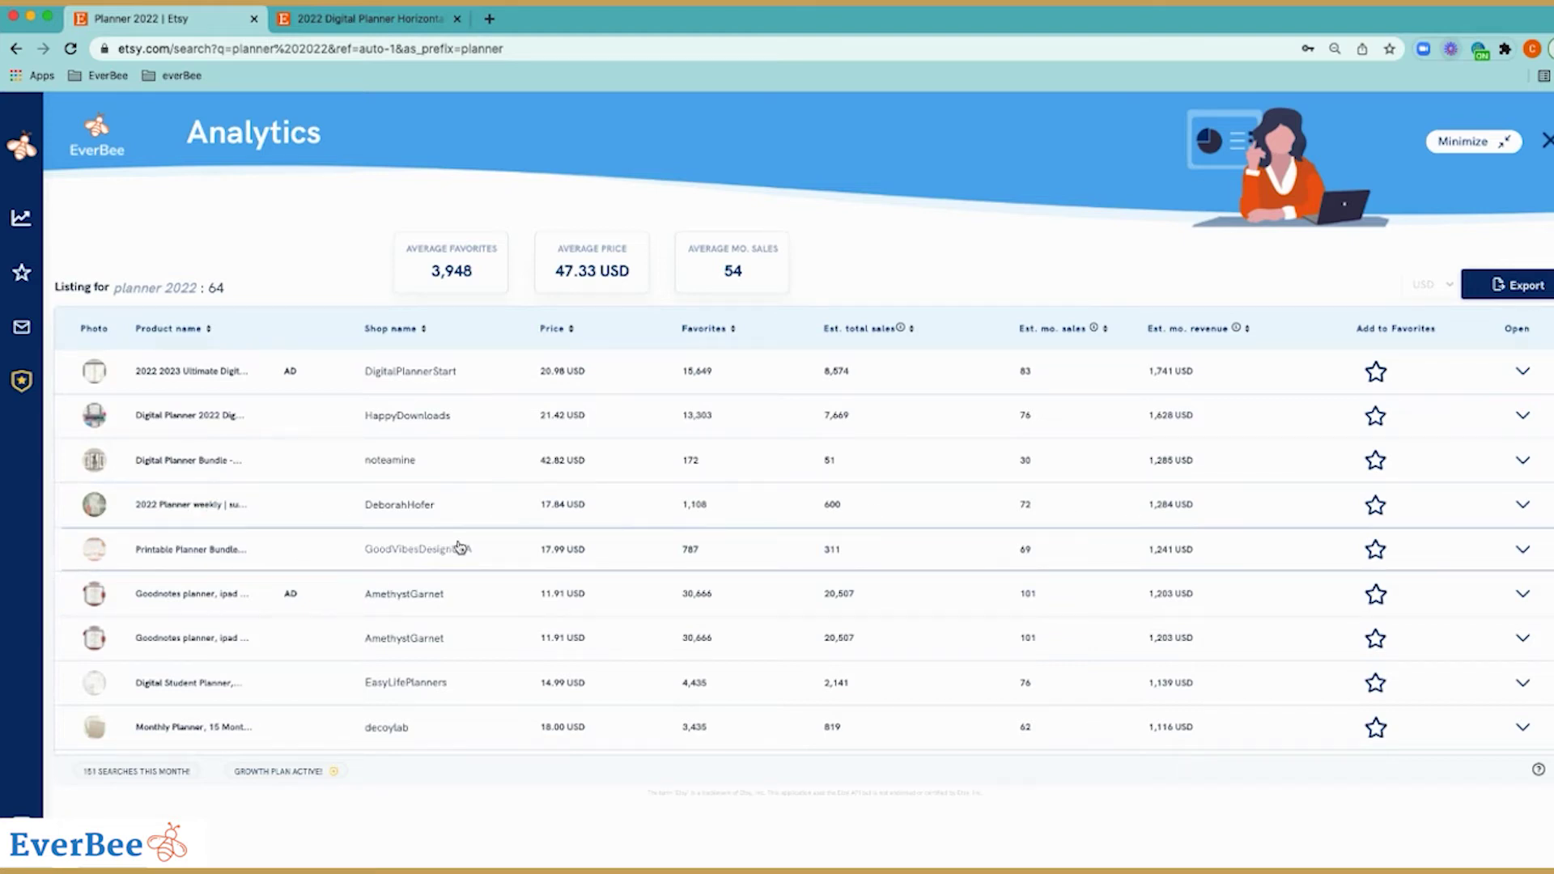
pyautogui.click(1523, 505)
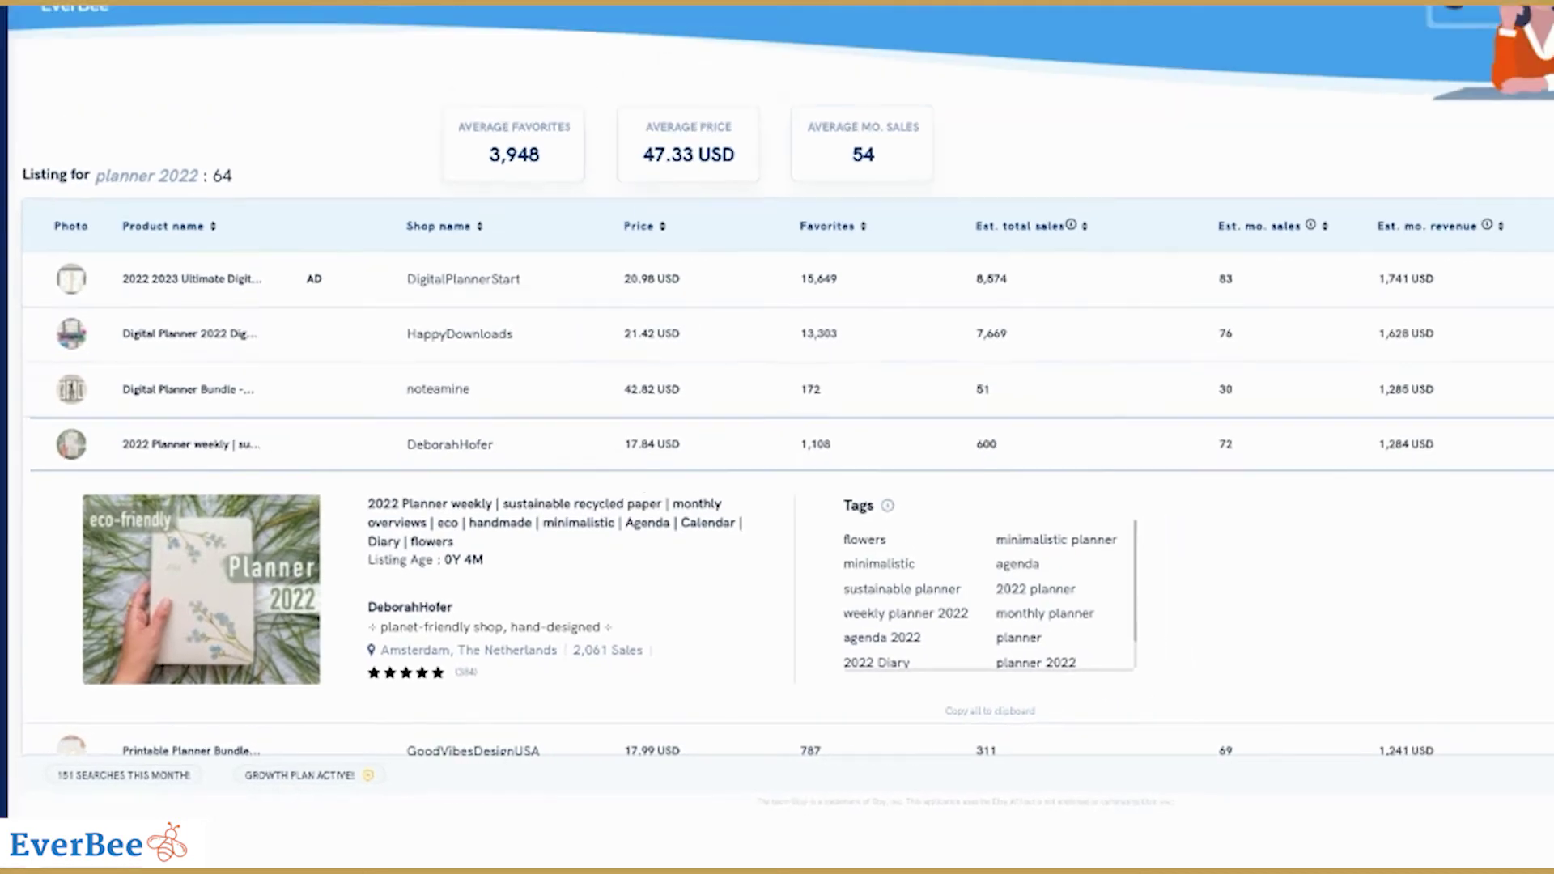
pyautogui.click(1523, 505)
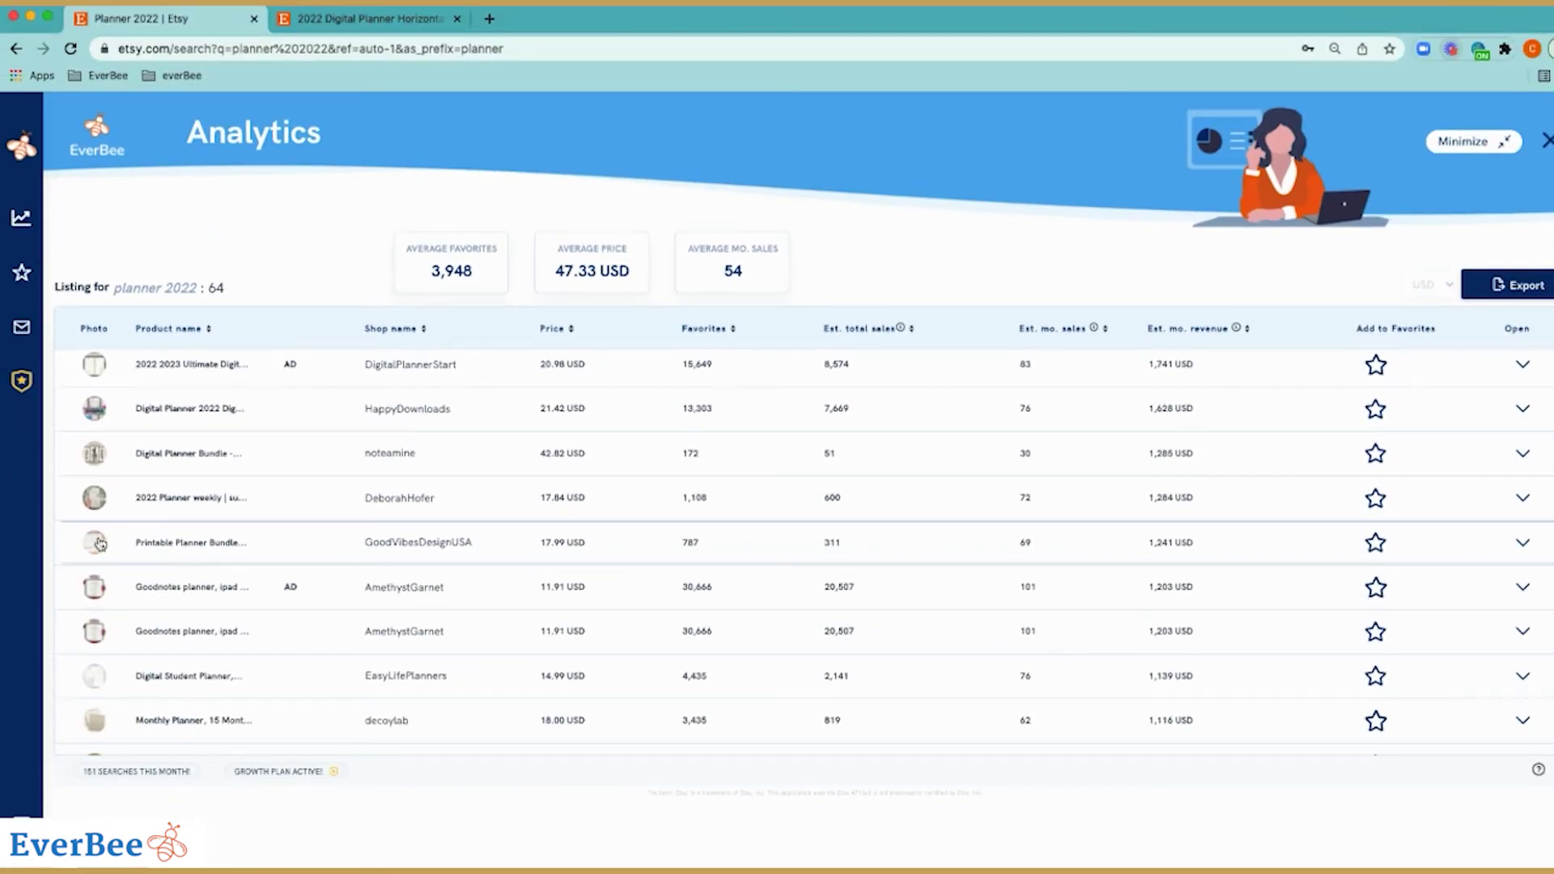
pyautogui.click(1525, 544)
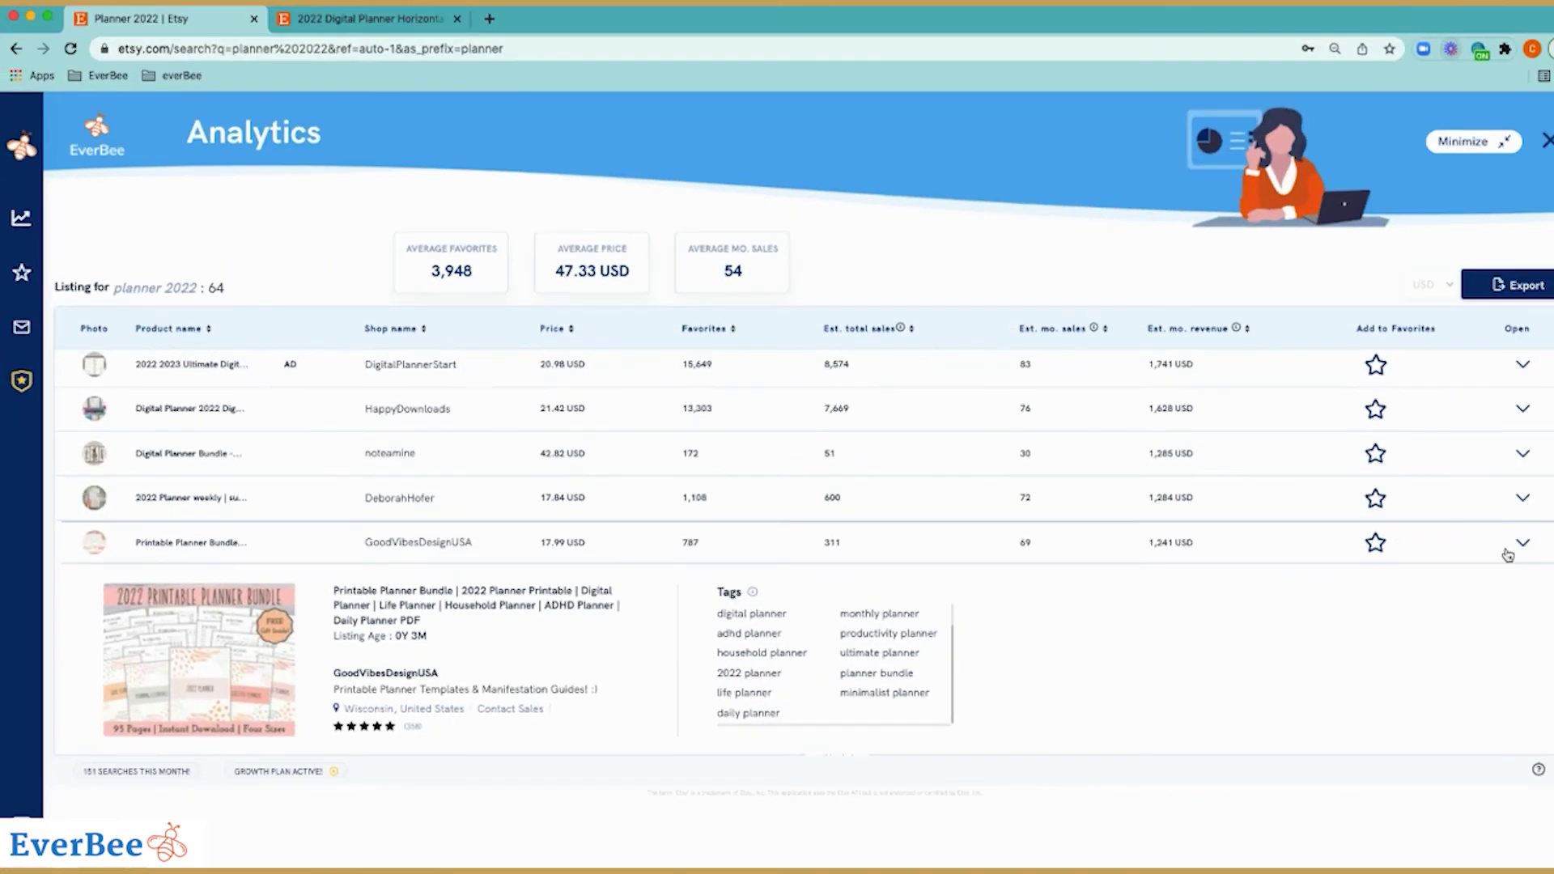
pyautogui.click(1510, 544)
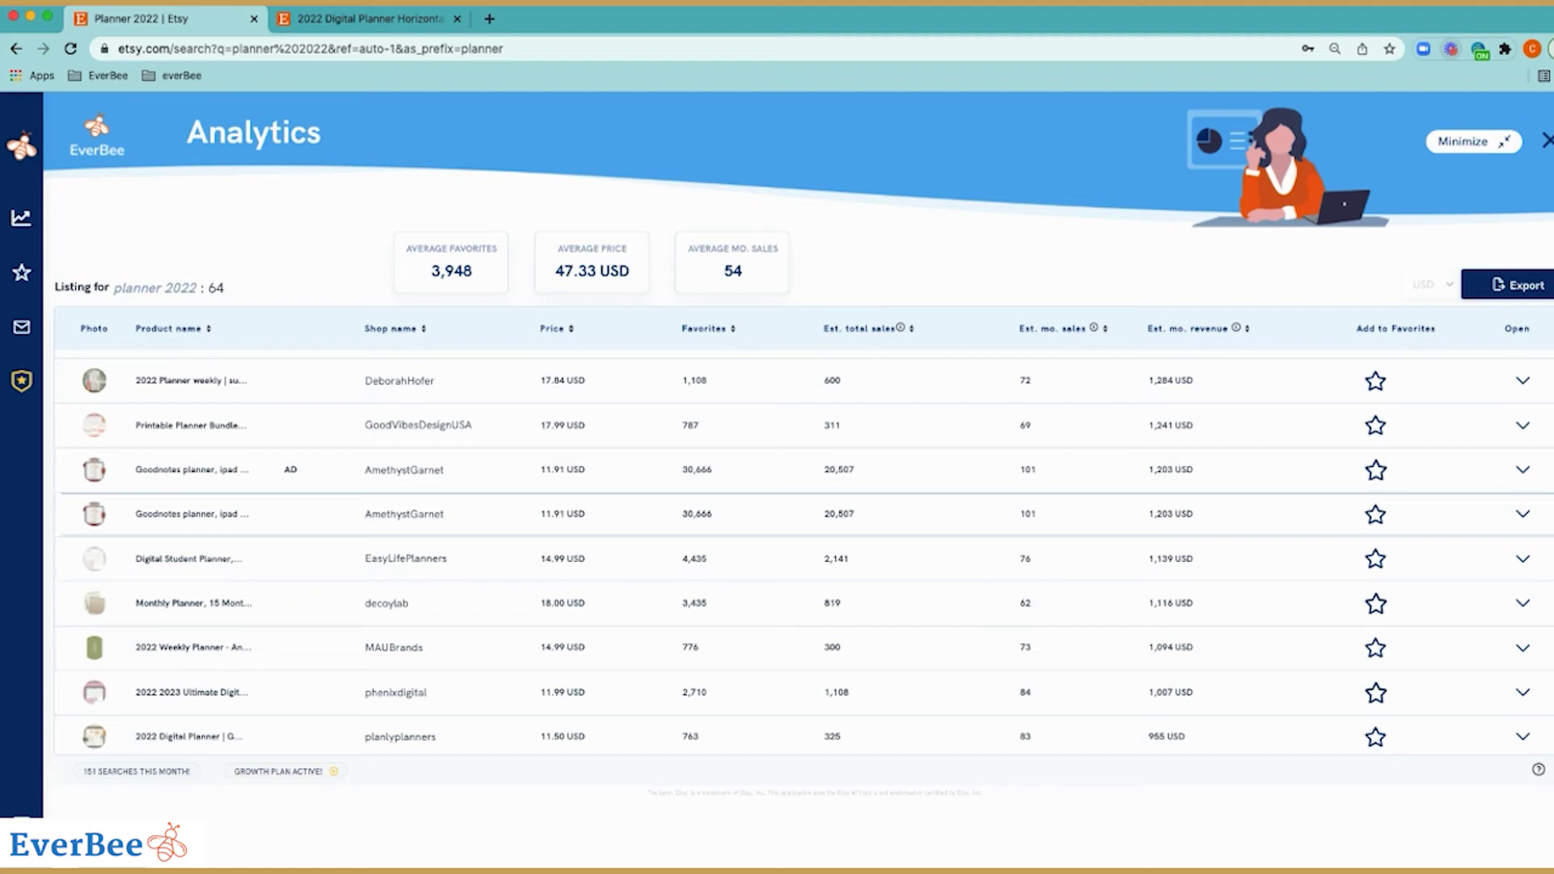
# Expand the AmethystGarnet Goodnotes planner's details and highlight its 2Y 6M listing age.
pyautogui.click(1523, 515)
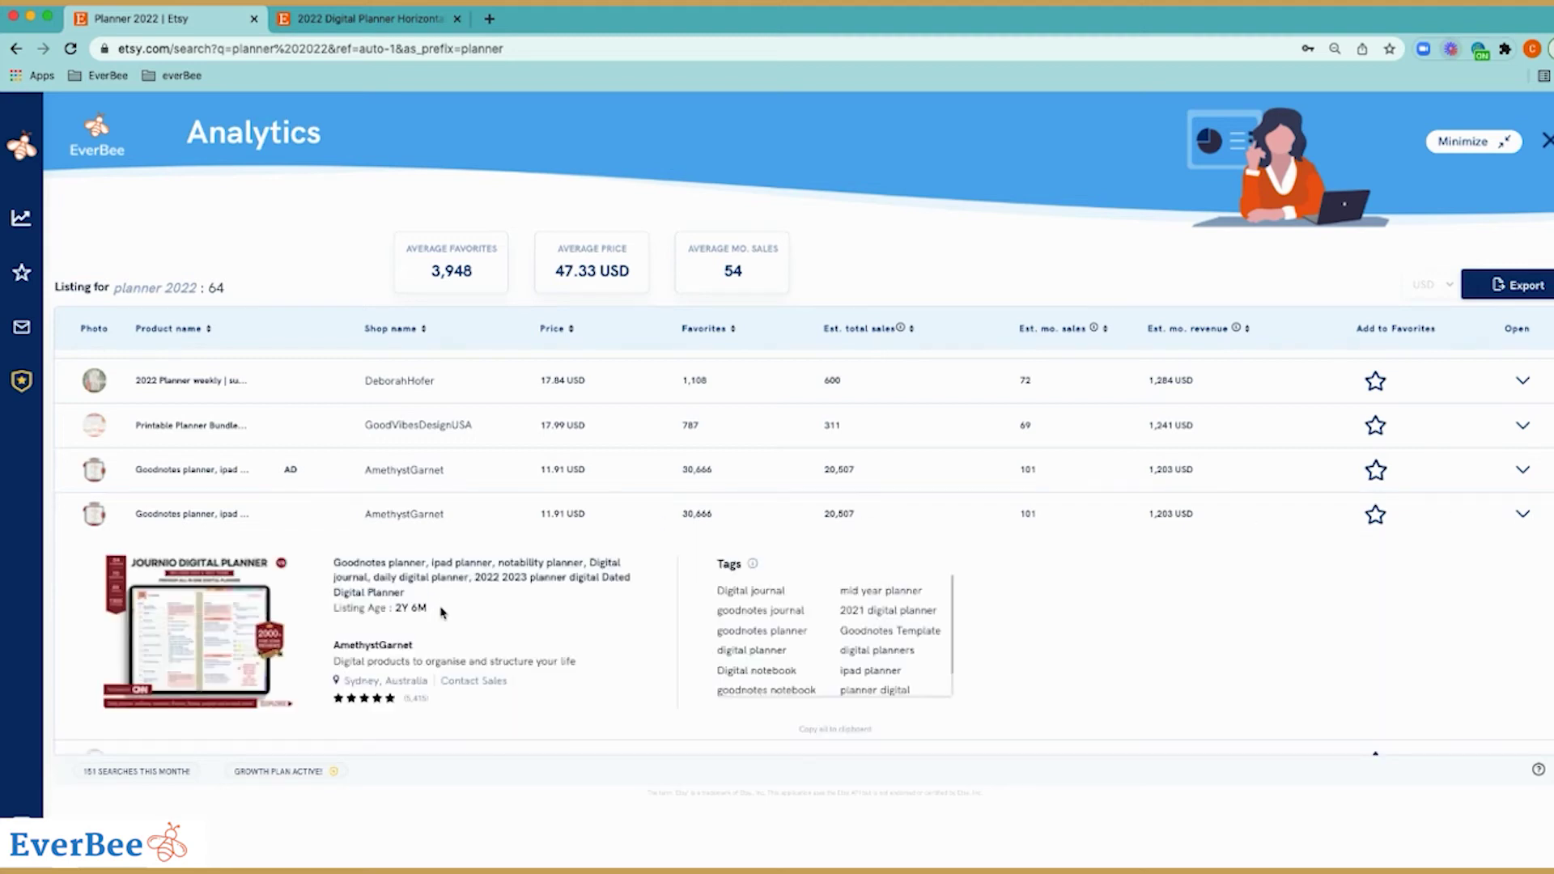
pyautogui.moveTo(437, 613); pyautogui.dragTo(406, 601)
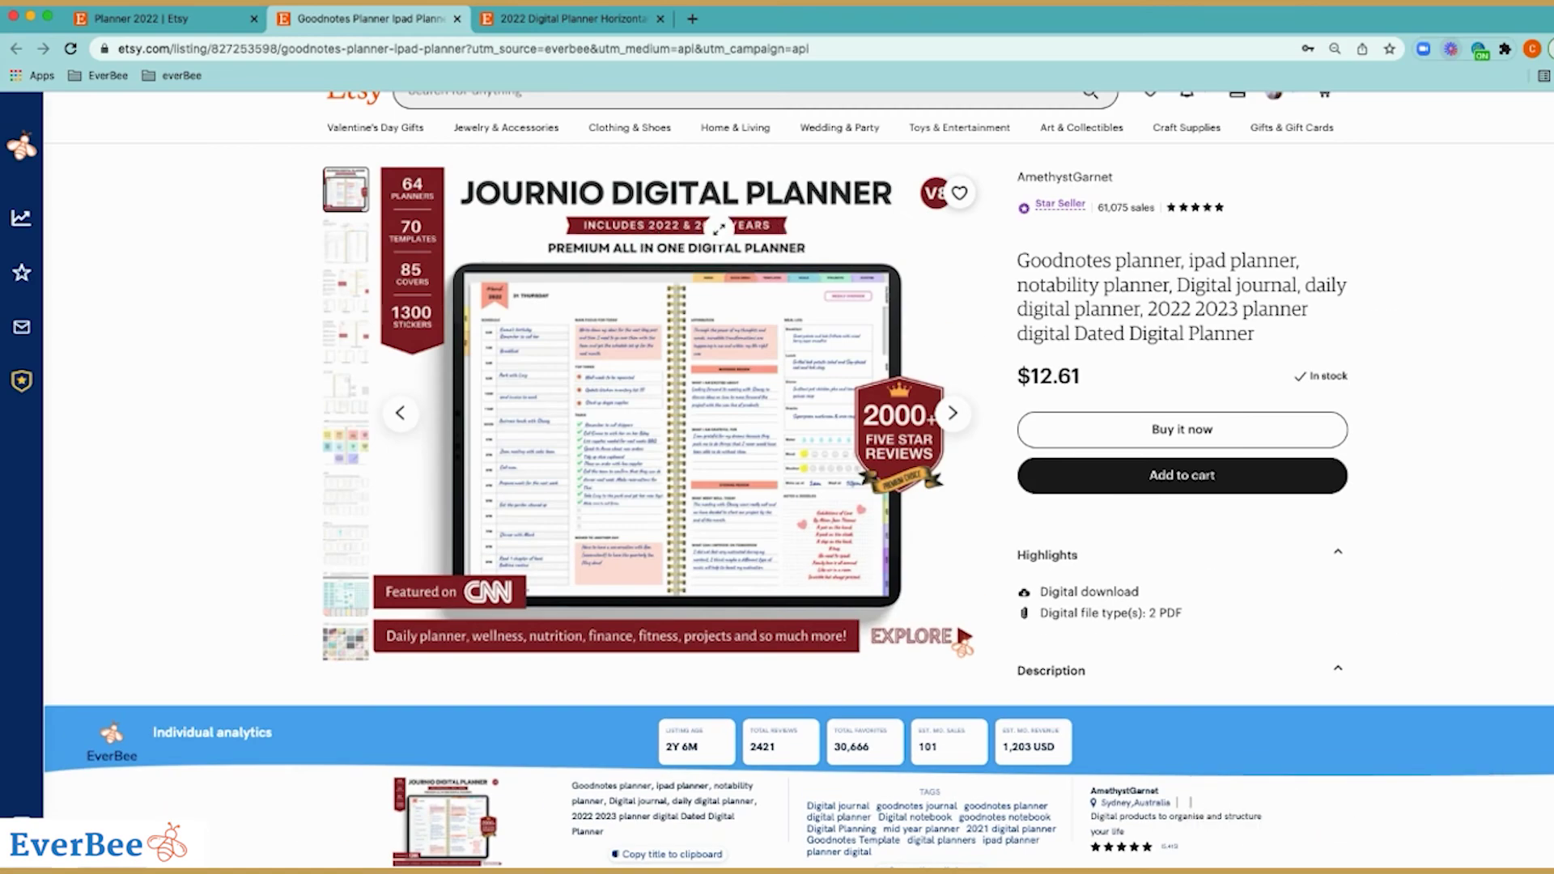
pyautogui.click(350, 251)
pyautogui.click(353, 298)
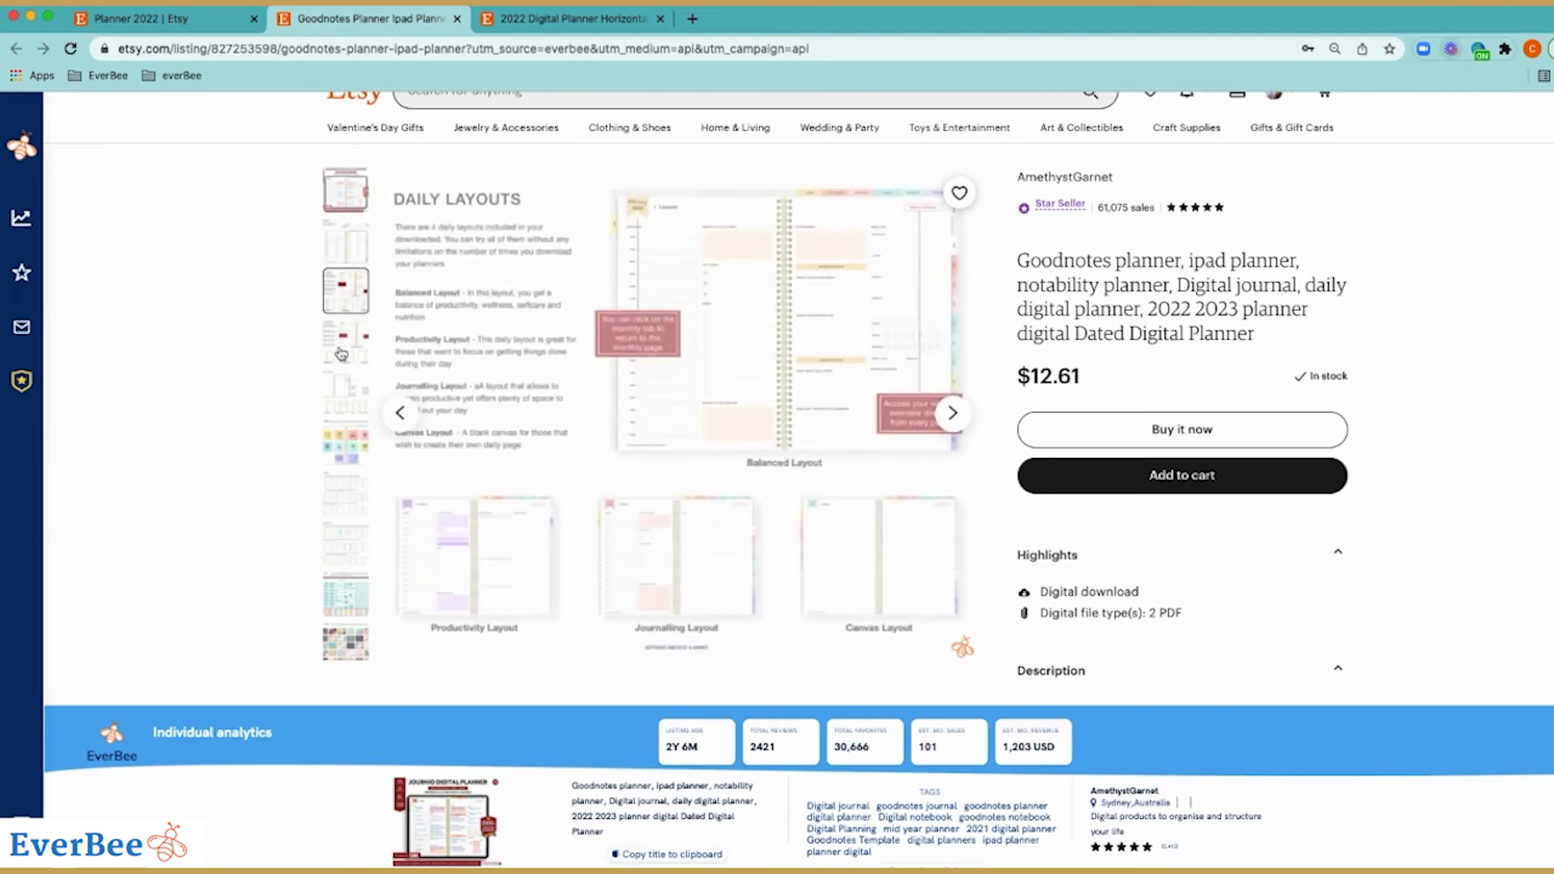
pyautogui.click(343, 346)
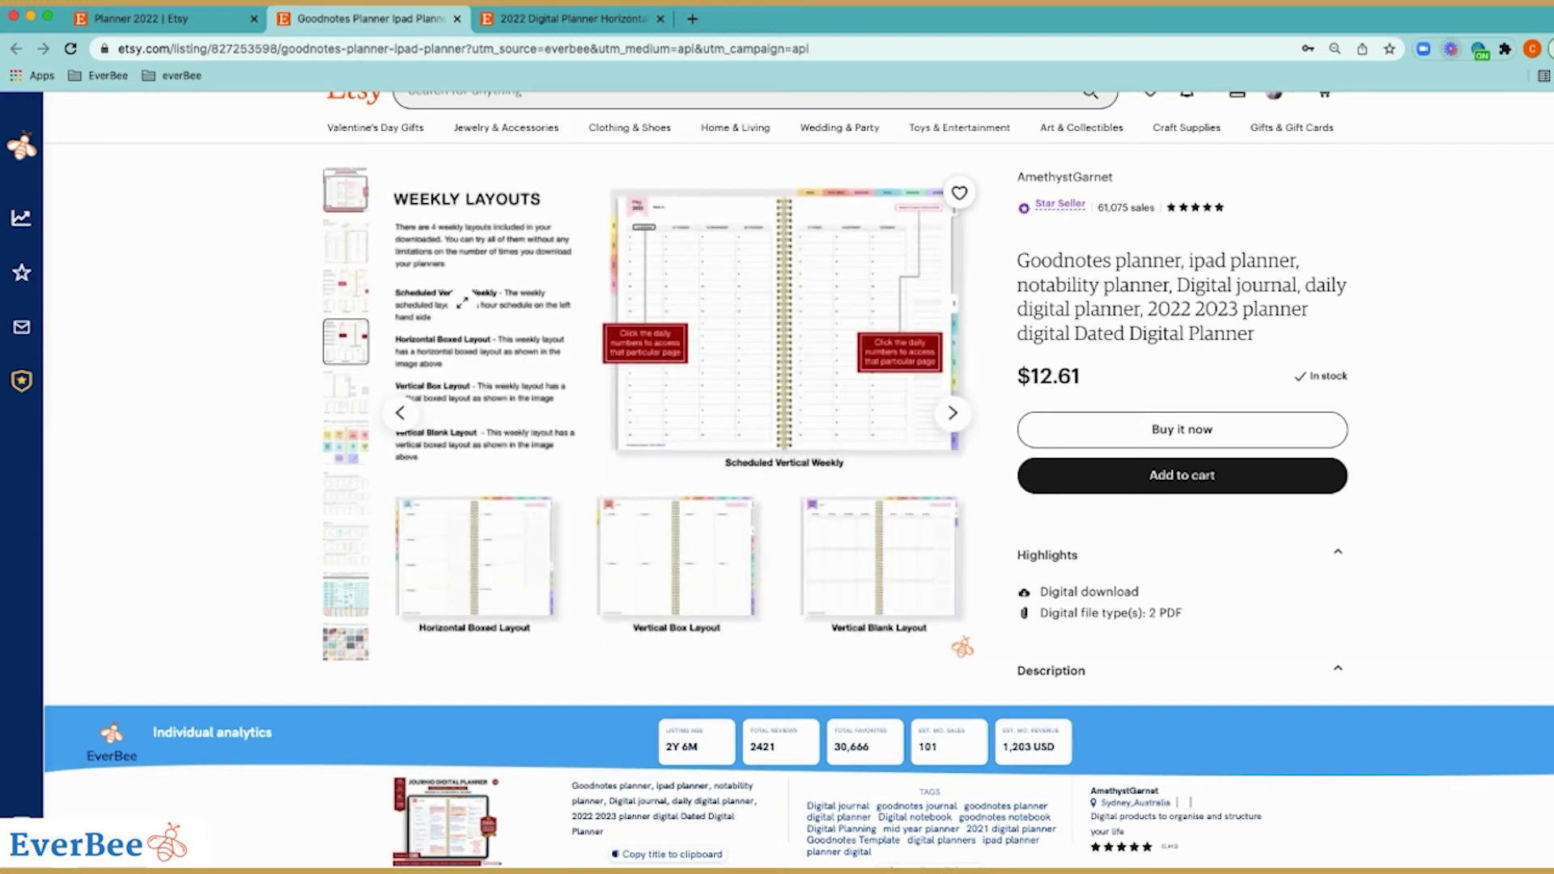
pyautogui.click(357, 413)
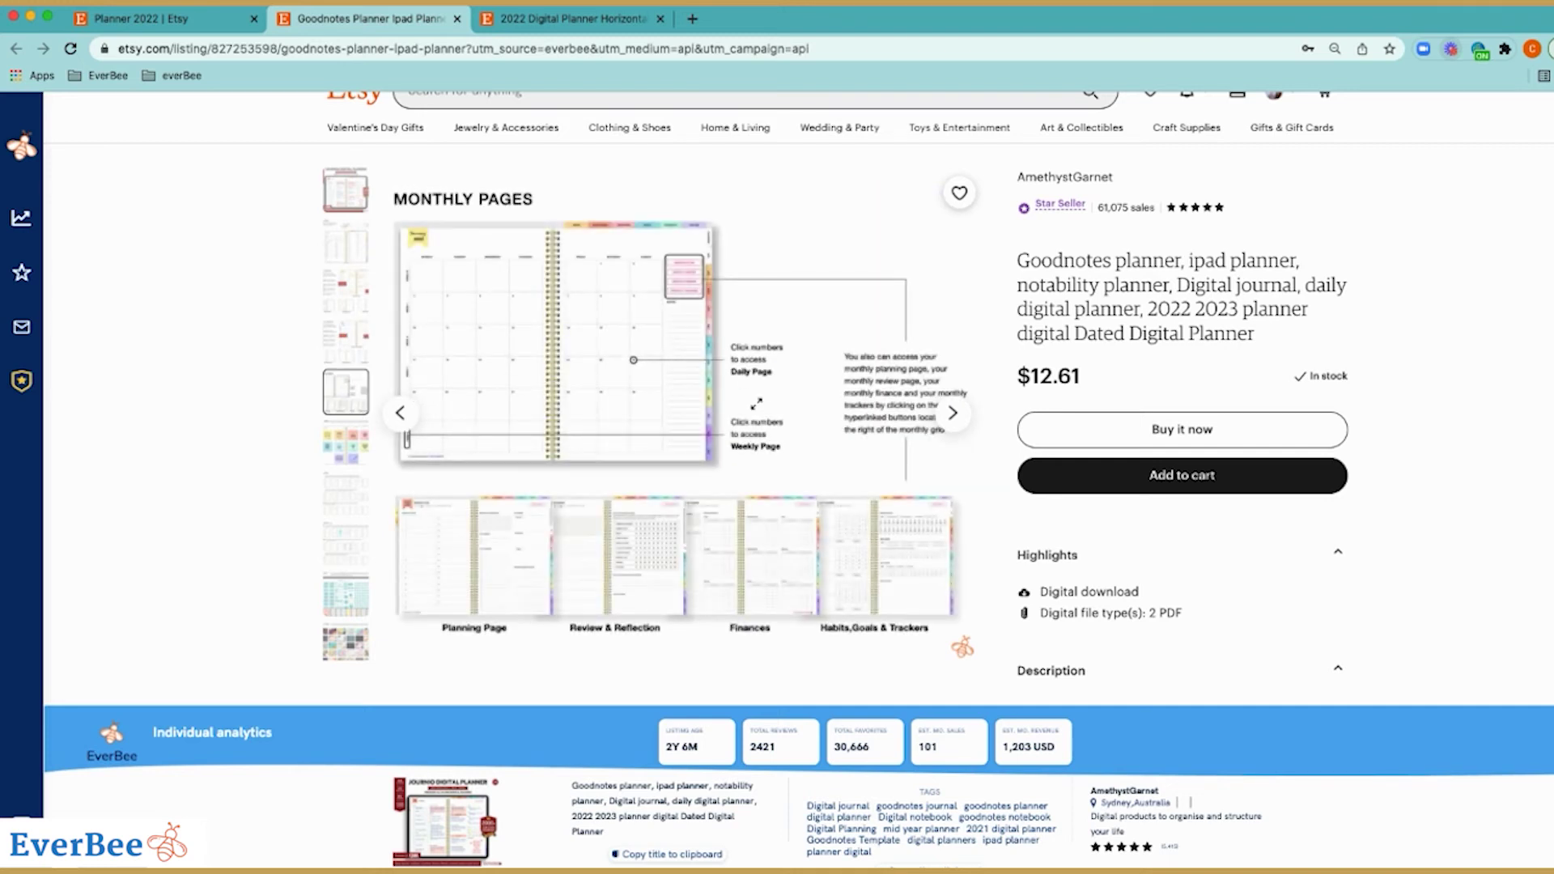
pyautogui.click(343, 443)
pyautogui.click(352, 514)
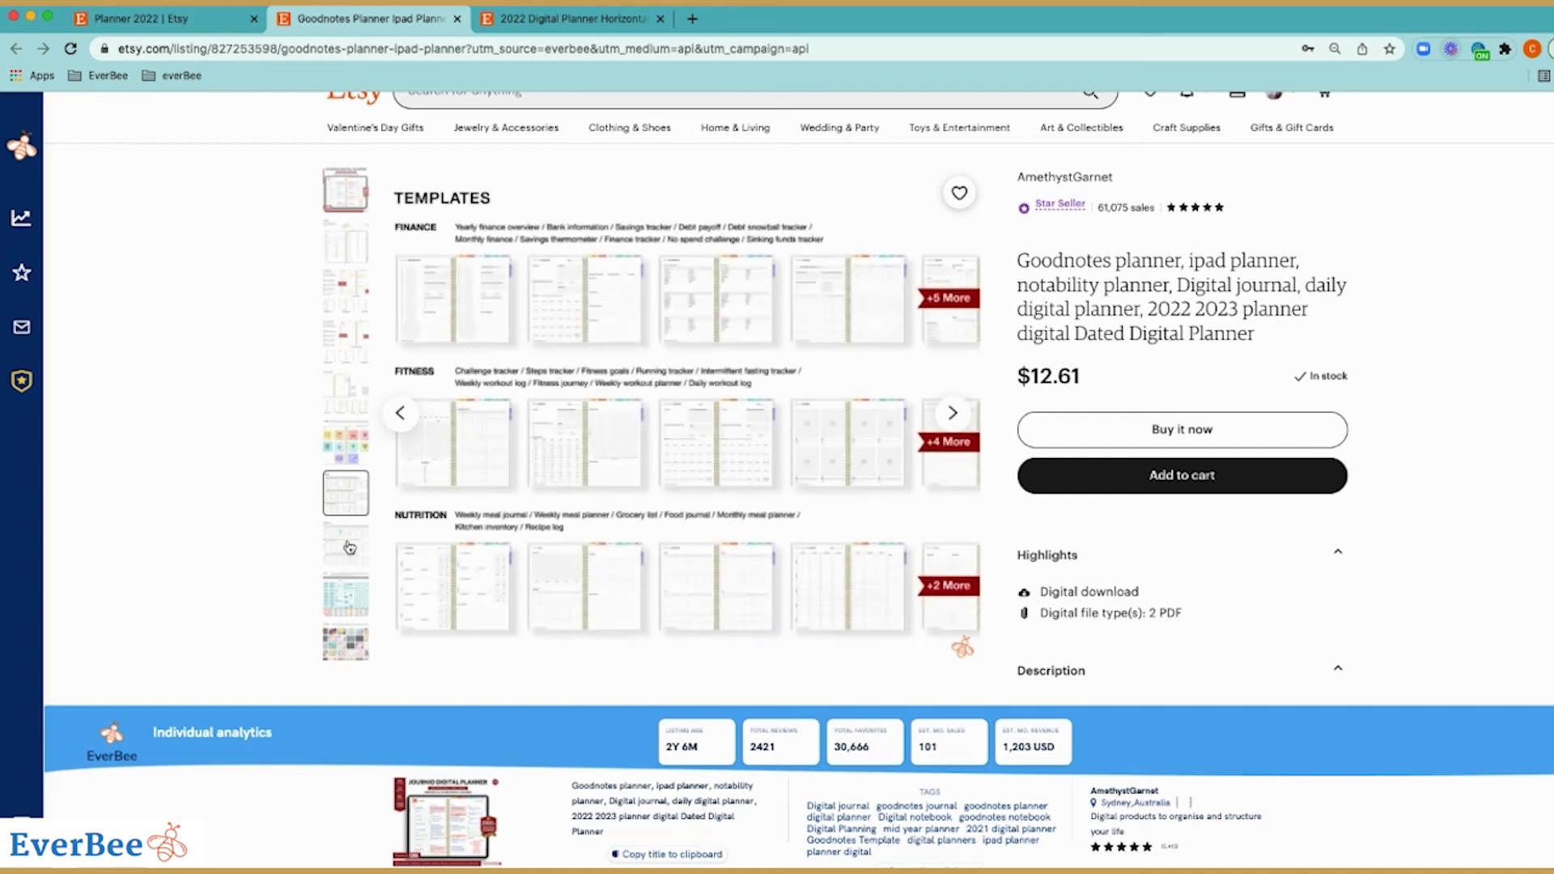
pyautogui.click(355, 544)
pyautogui.click(348, 575)
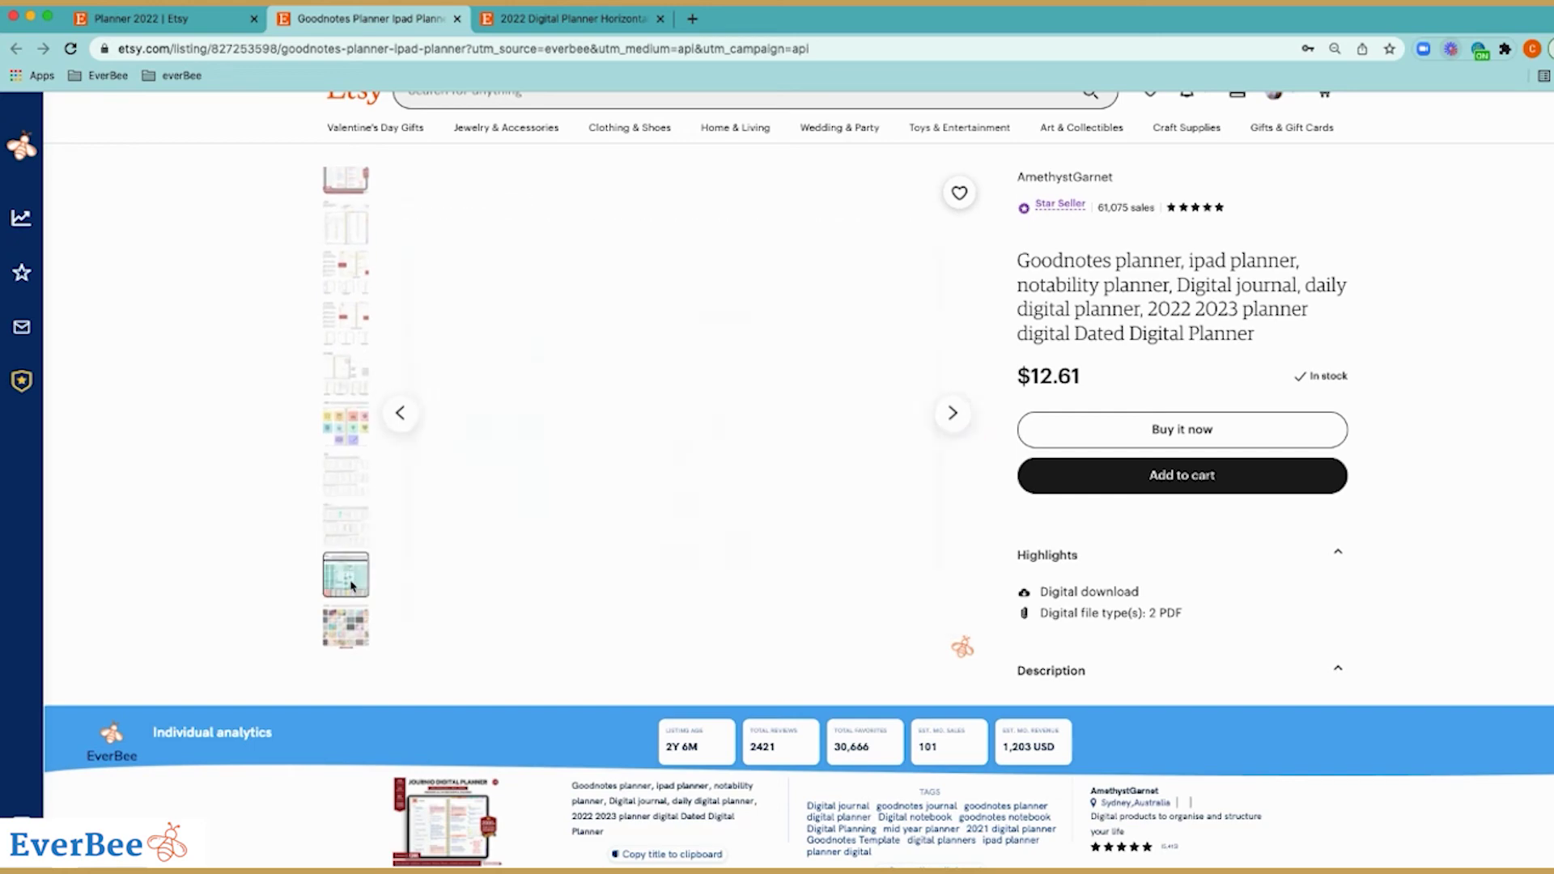
pyautogui.click(345, 636)
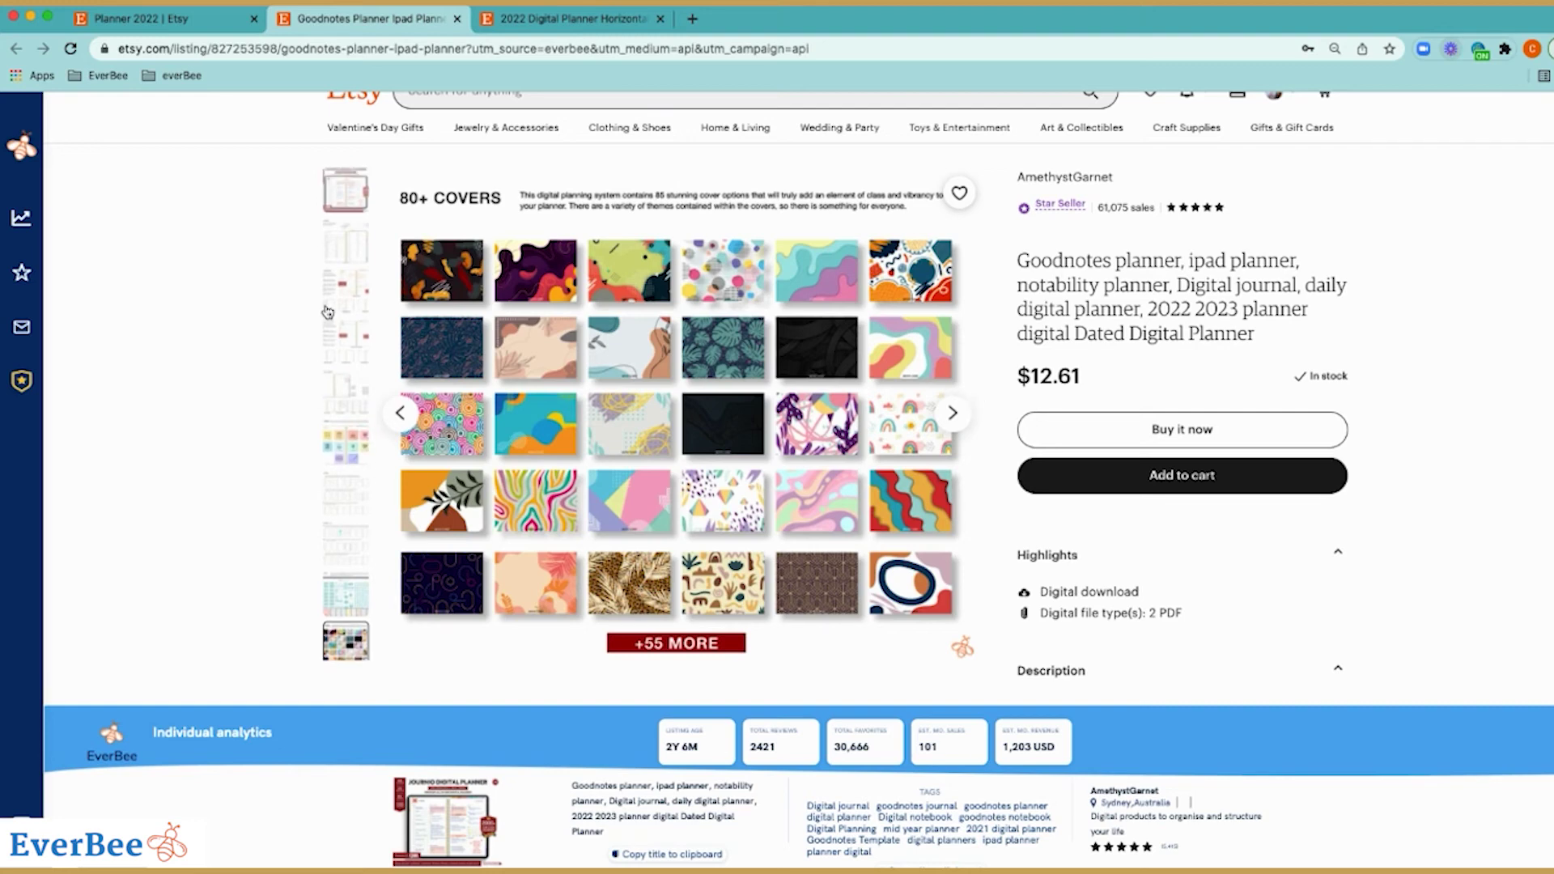
pyautogui.scroll(1, 353, 247)
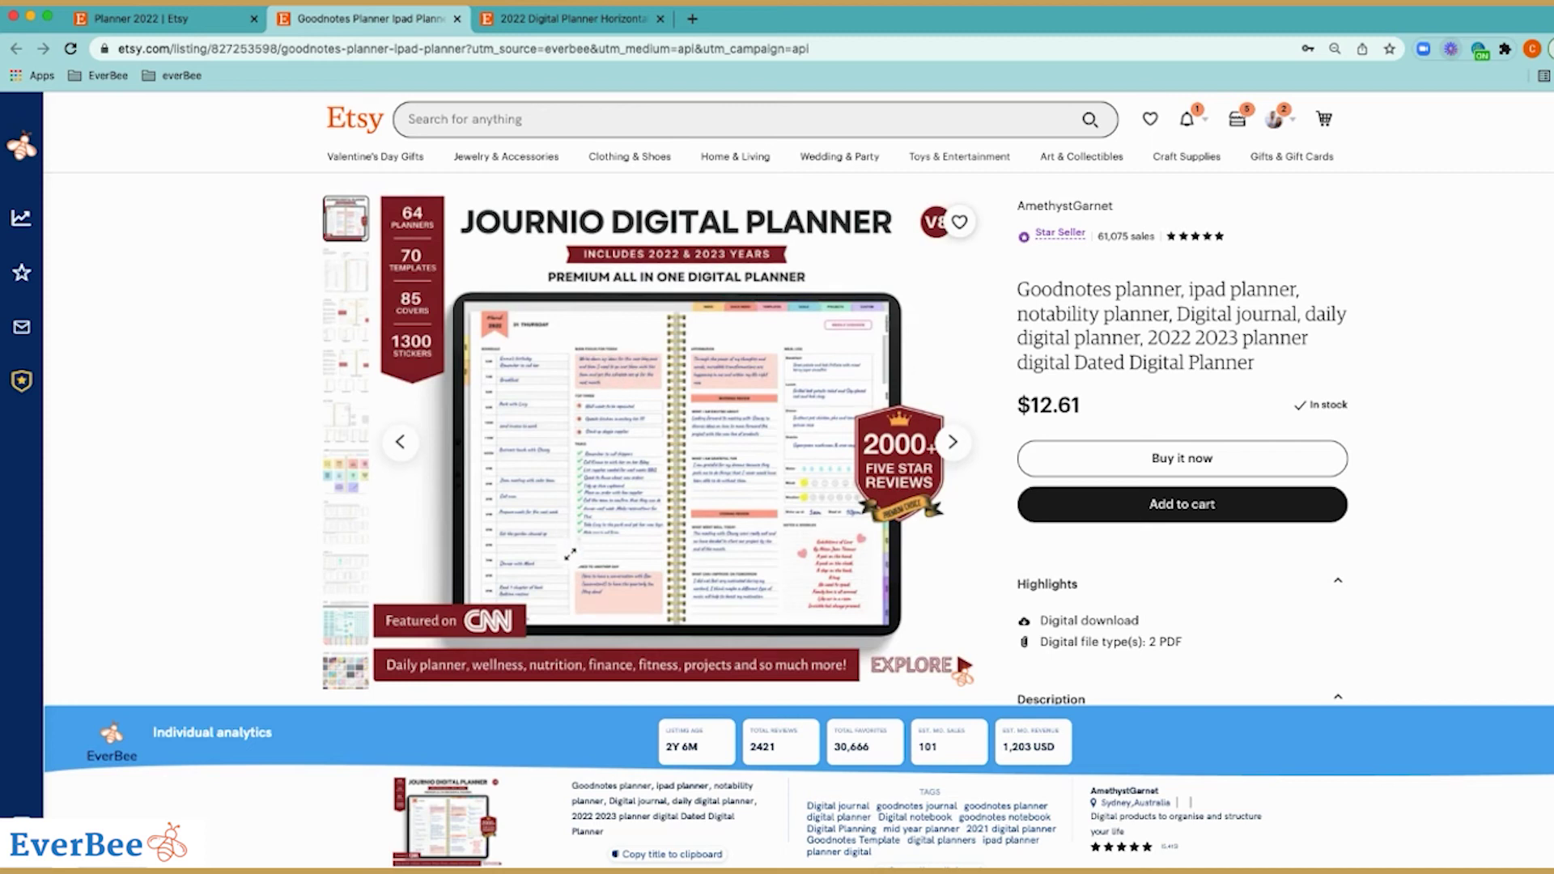